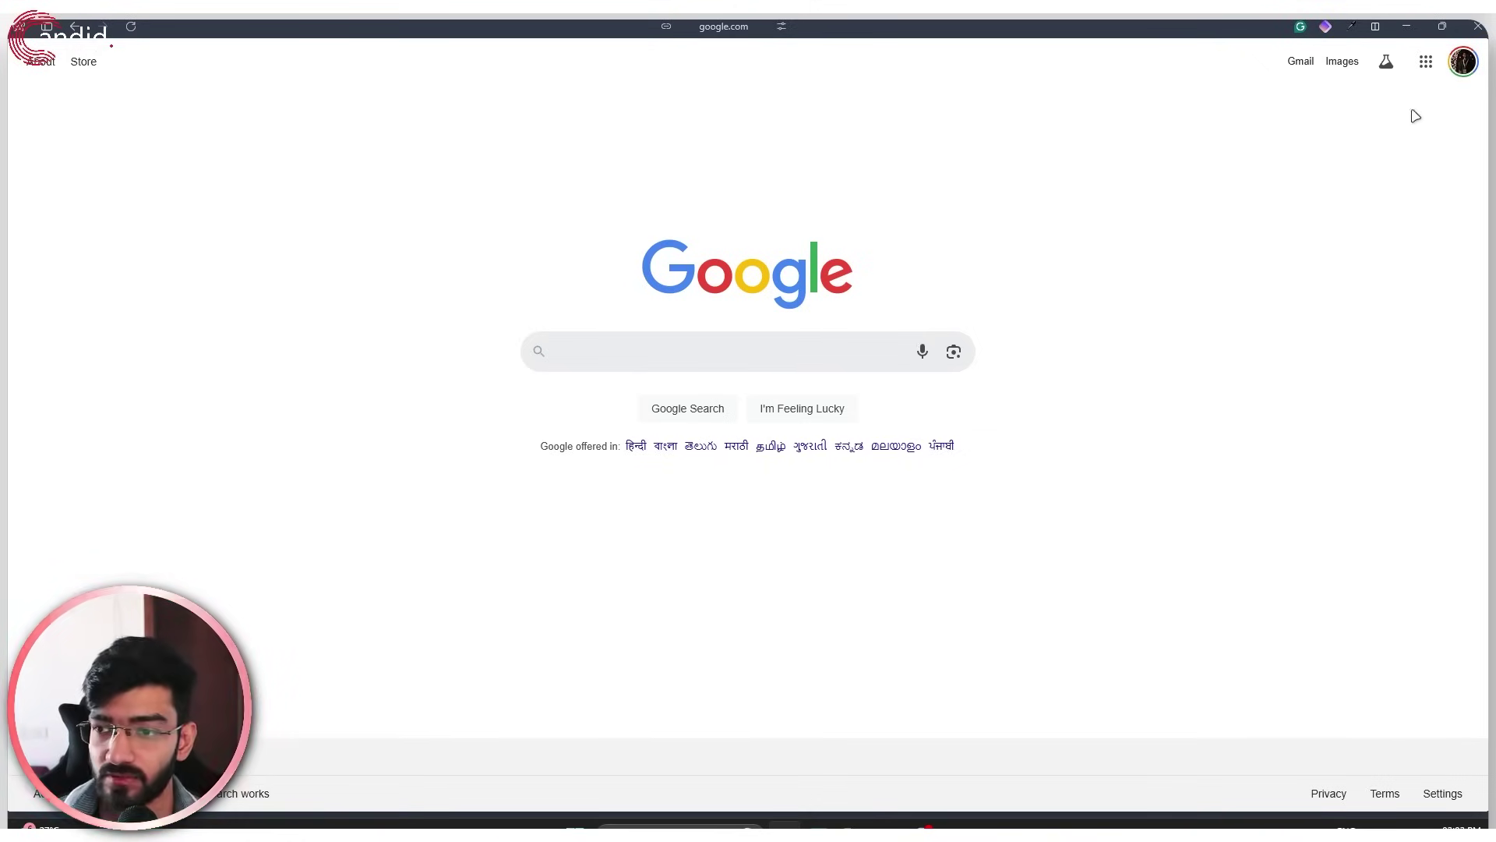
Open Google Account's Security page from the avatar menu and scroll down to Your devices.
click(1463, 61)
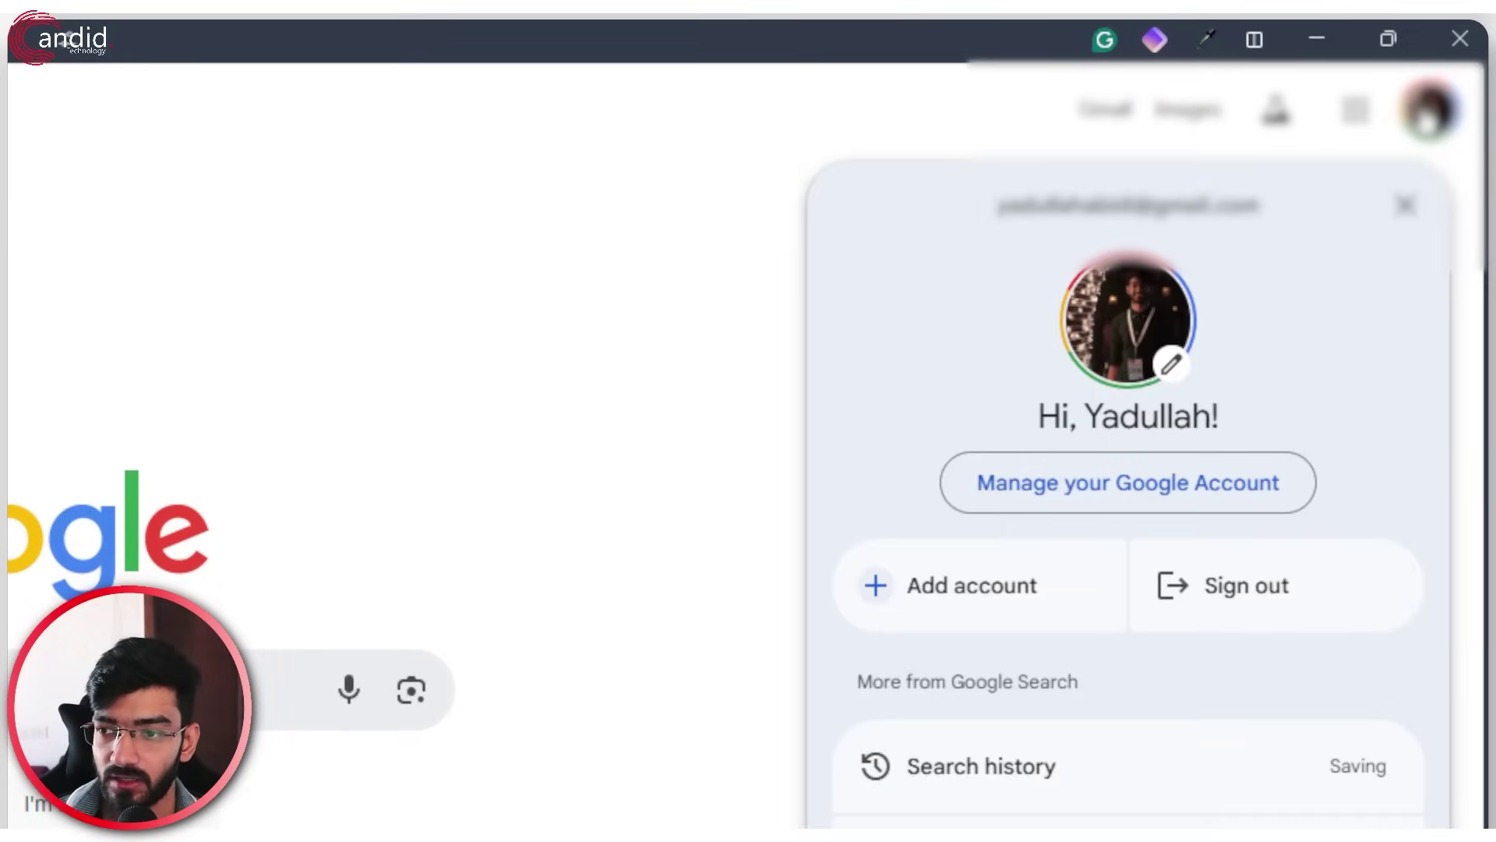
click(1130, 483)
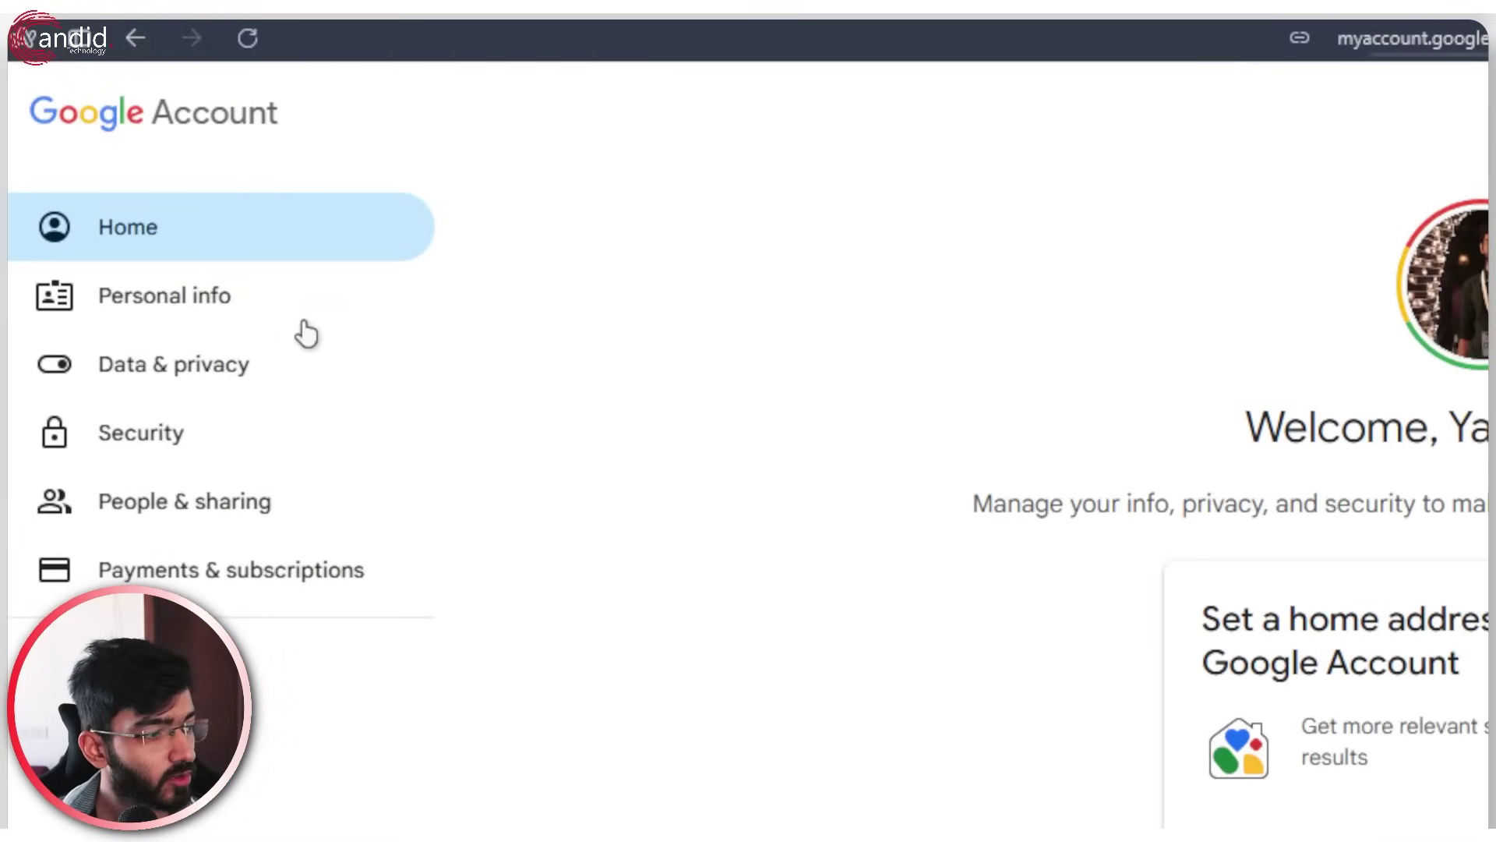
click(161, 441)
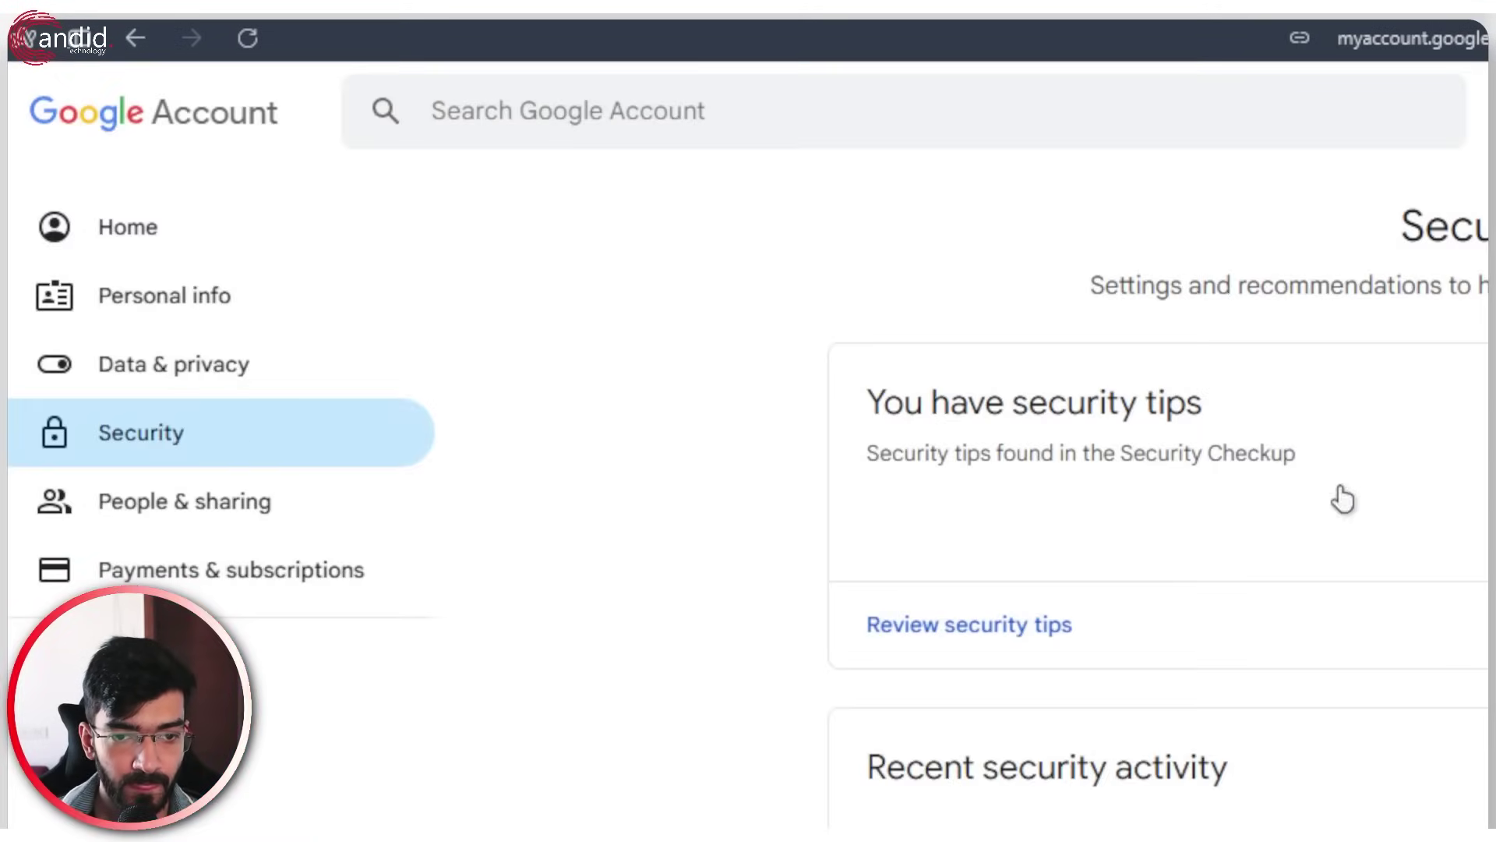
scroll(606, 451, down, 5)
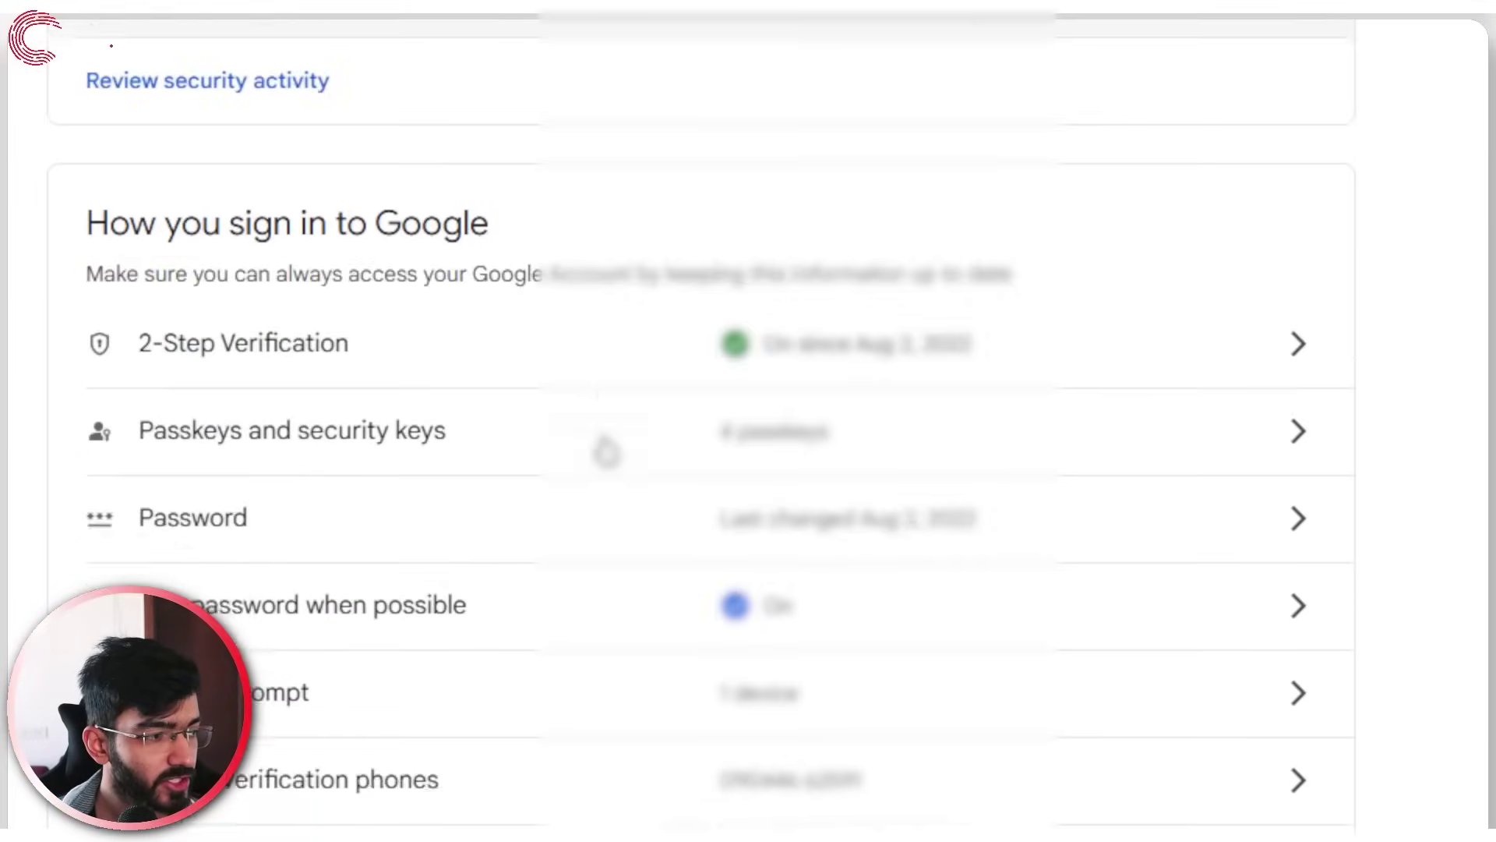
scroll(606, 450, up, 1)
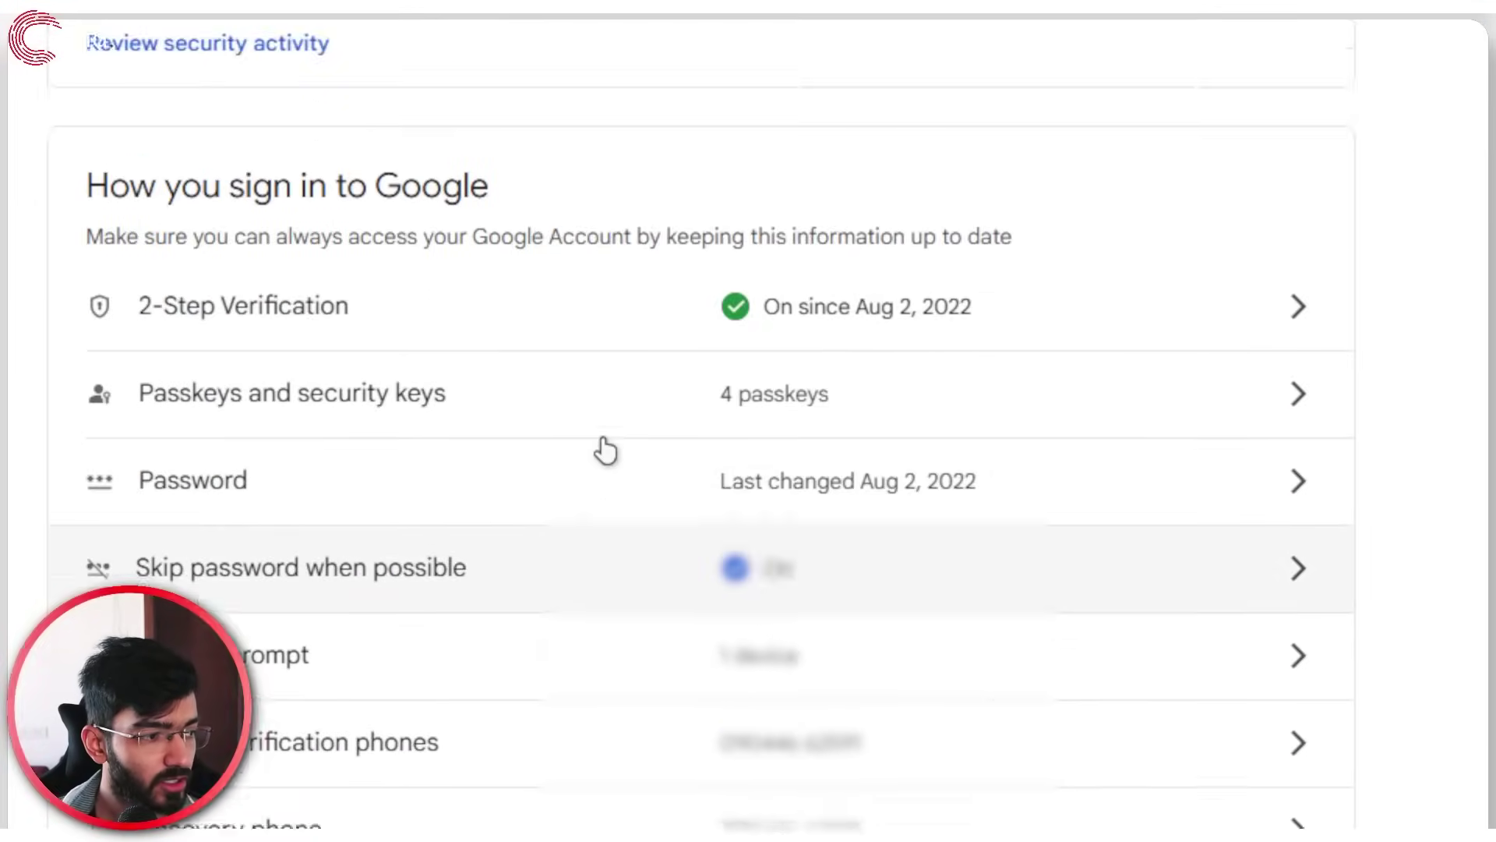
scroll(606, 451, down, 1)
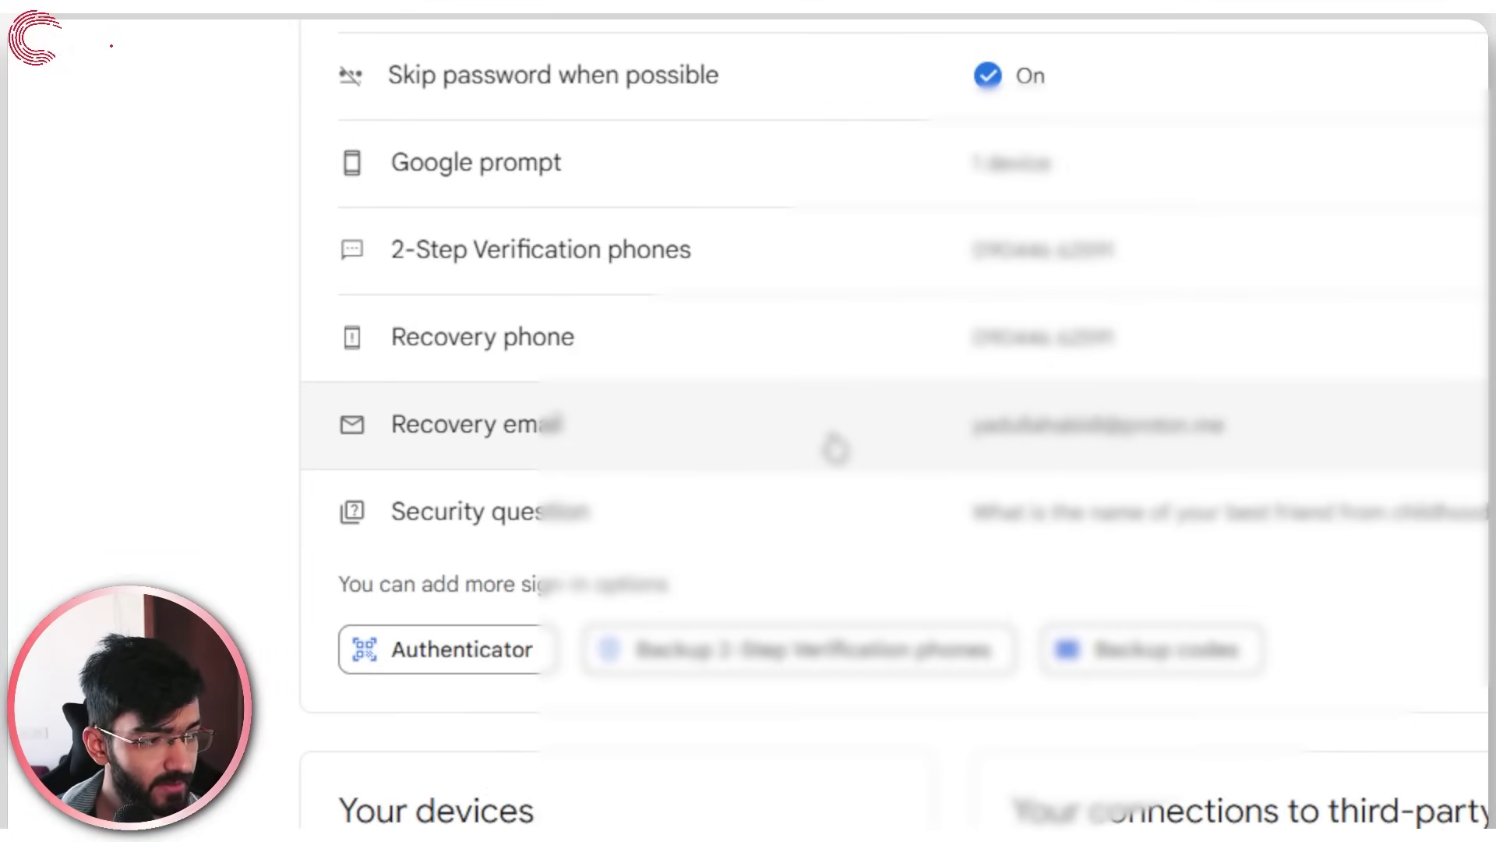
scroll(835, 448, down, 5)
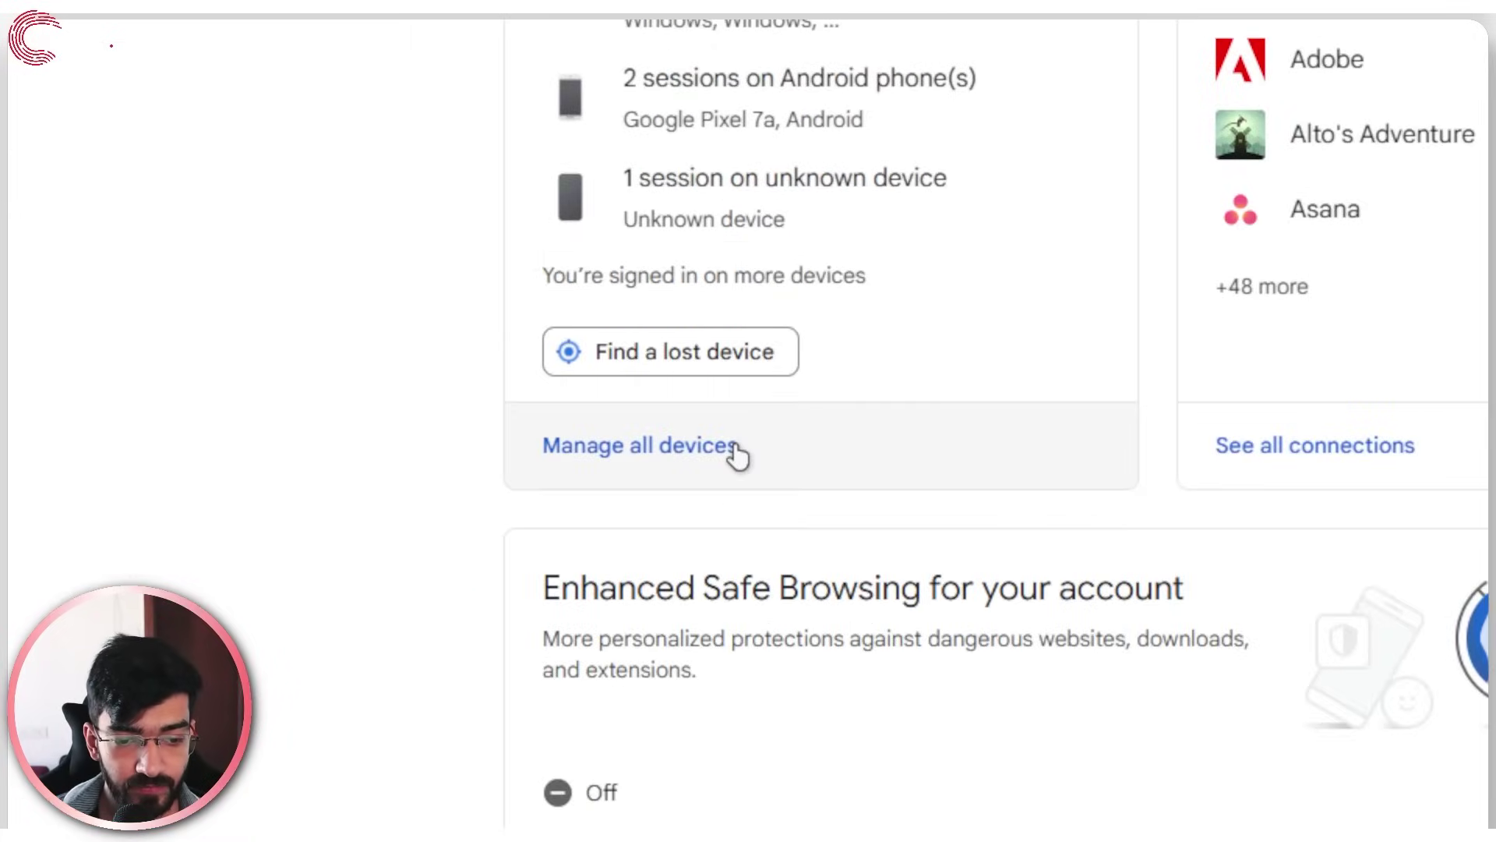
Open all signed-in devices and view the Android session from Haryana, India, last active Feb 1.
click(736, 449)
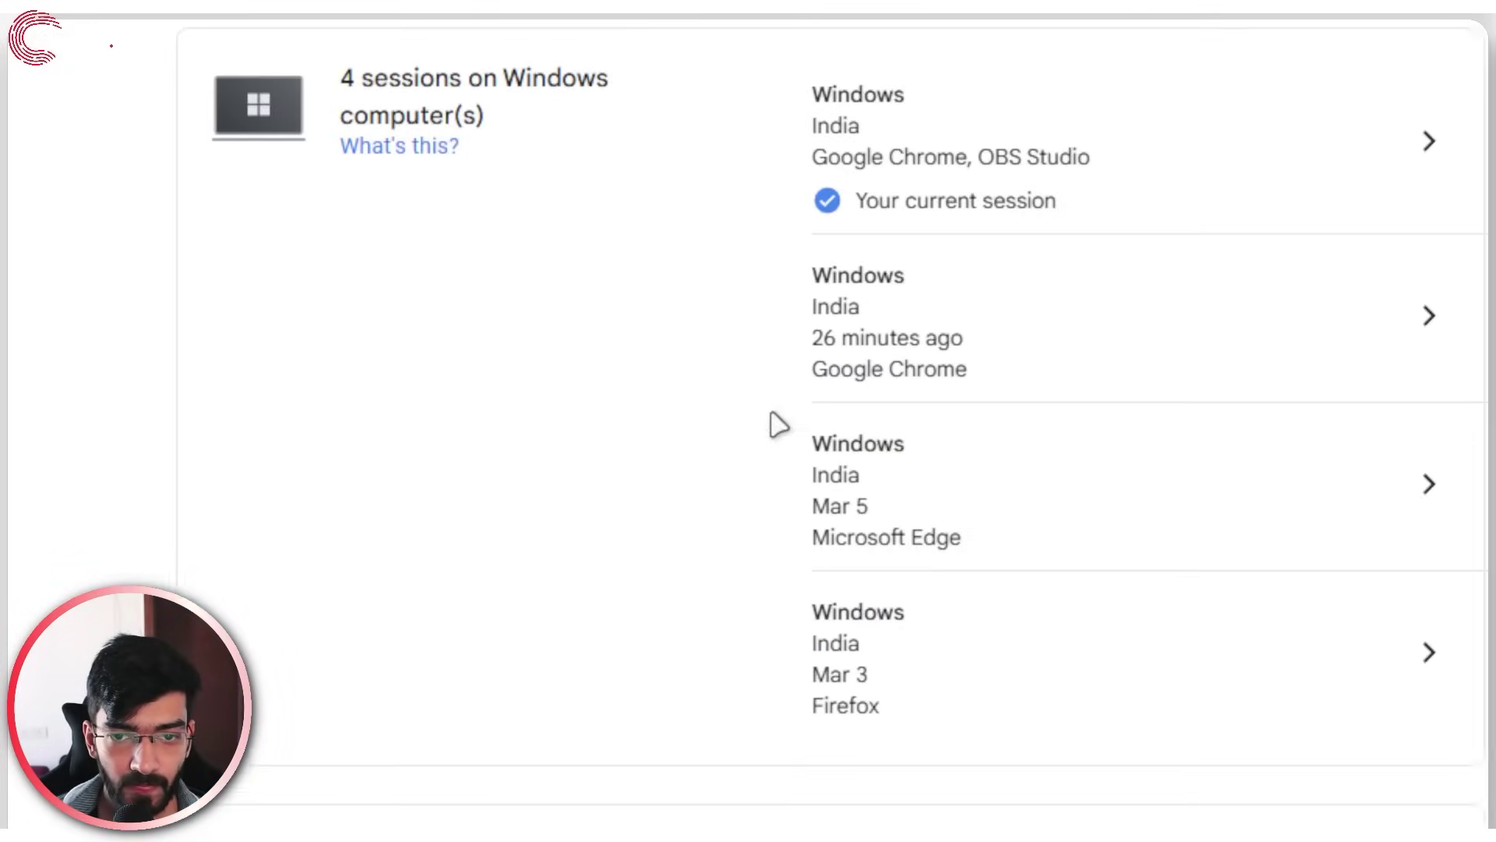
scroll(914, 456, down, 5)
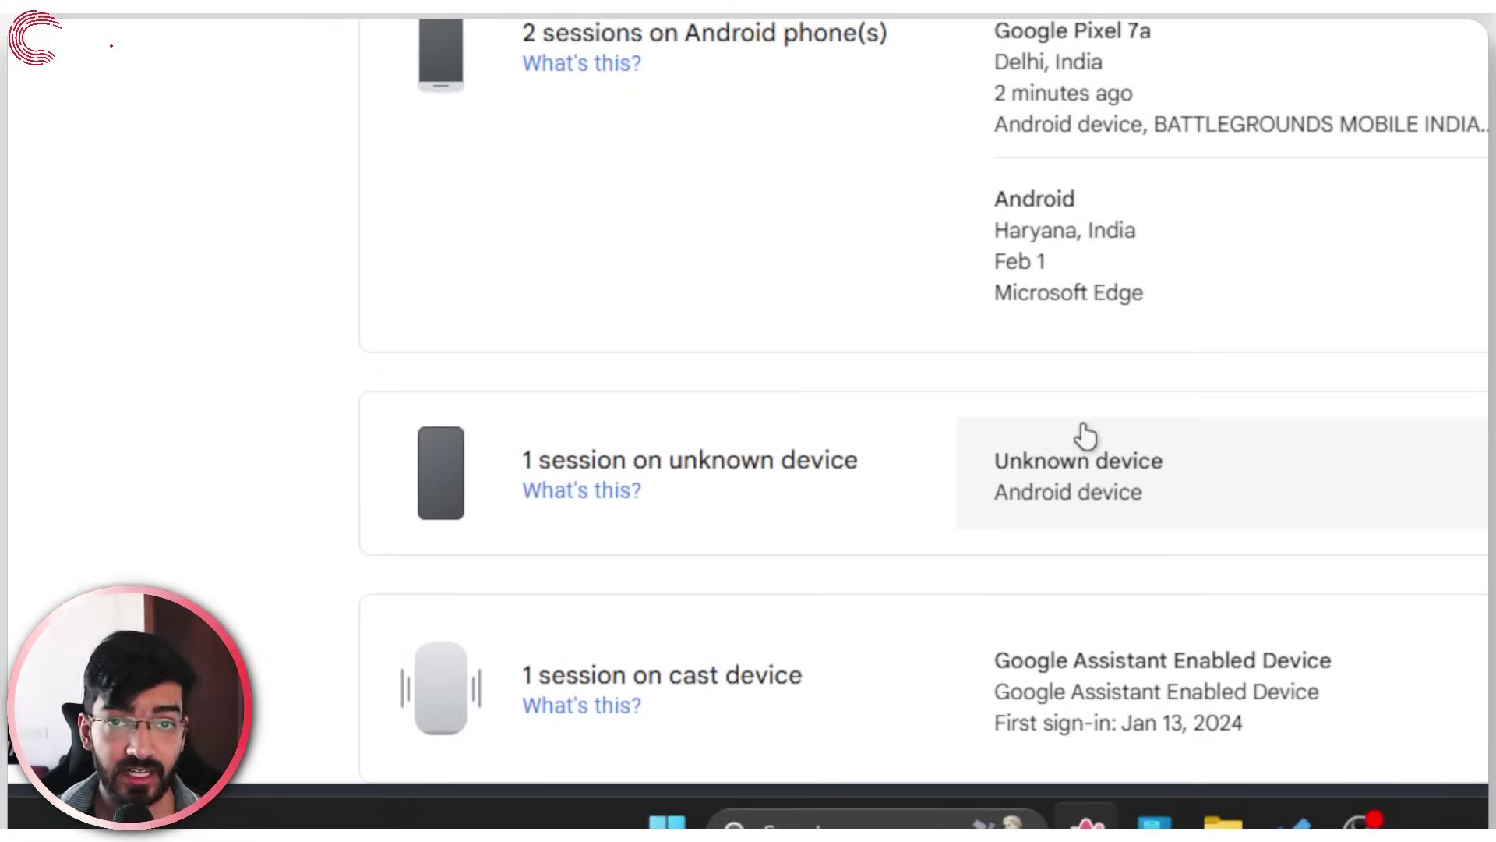
scroll(1089, 290, up, 5)
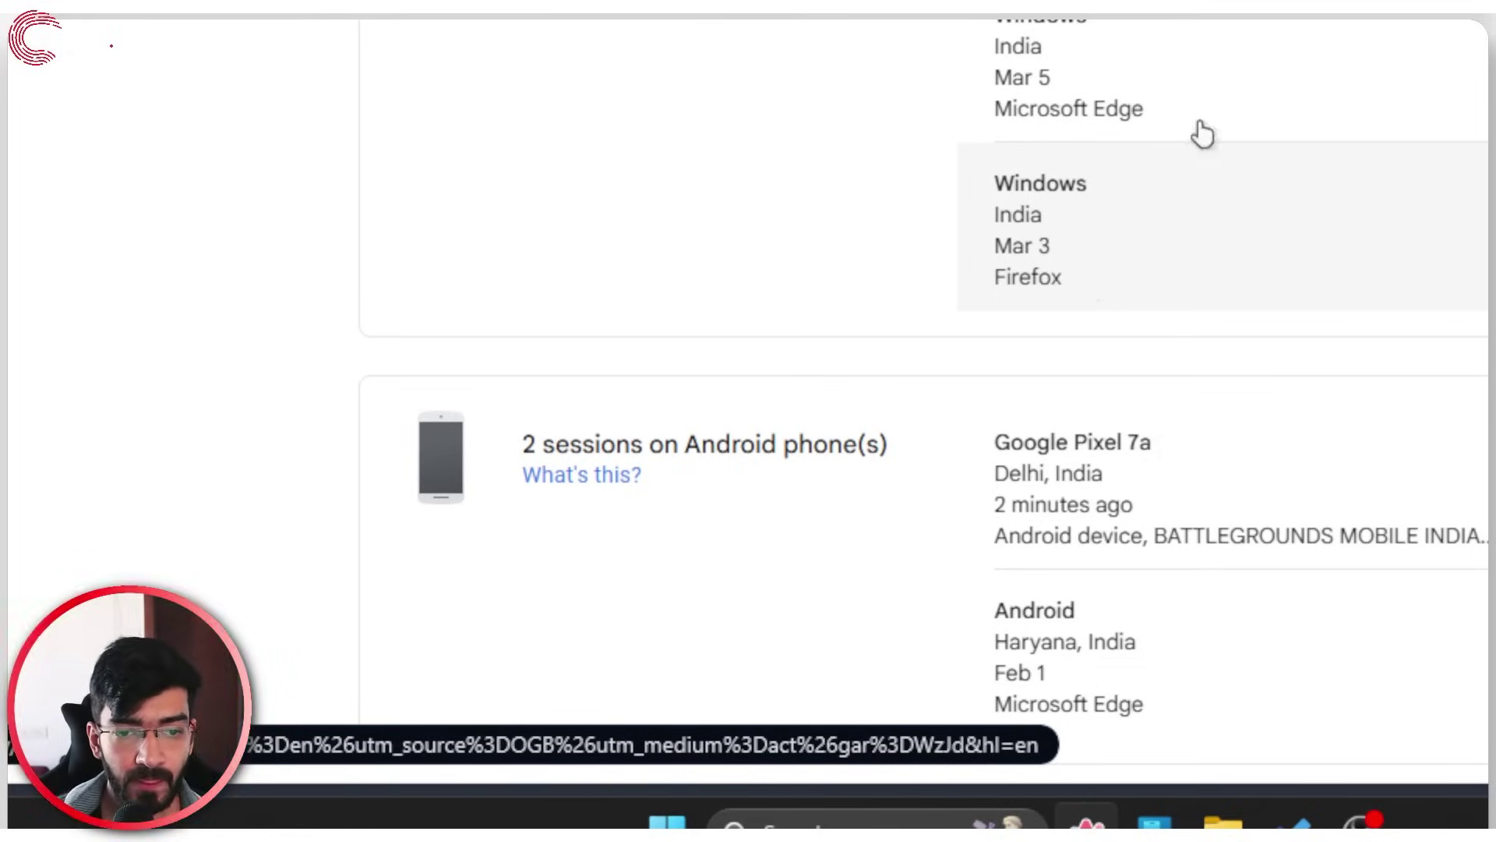
scroll(936, 551, down, 4)
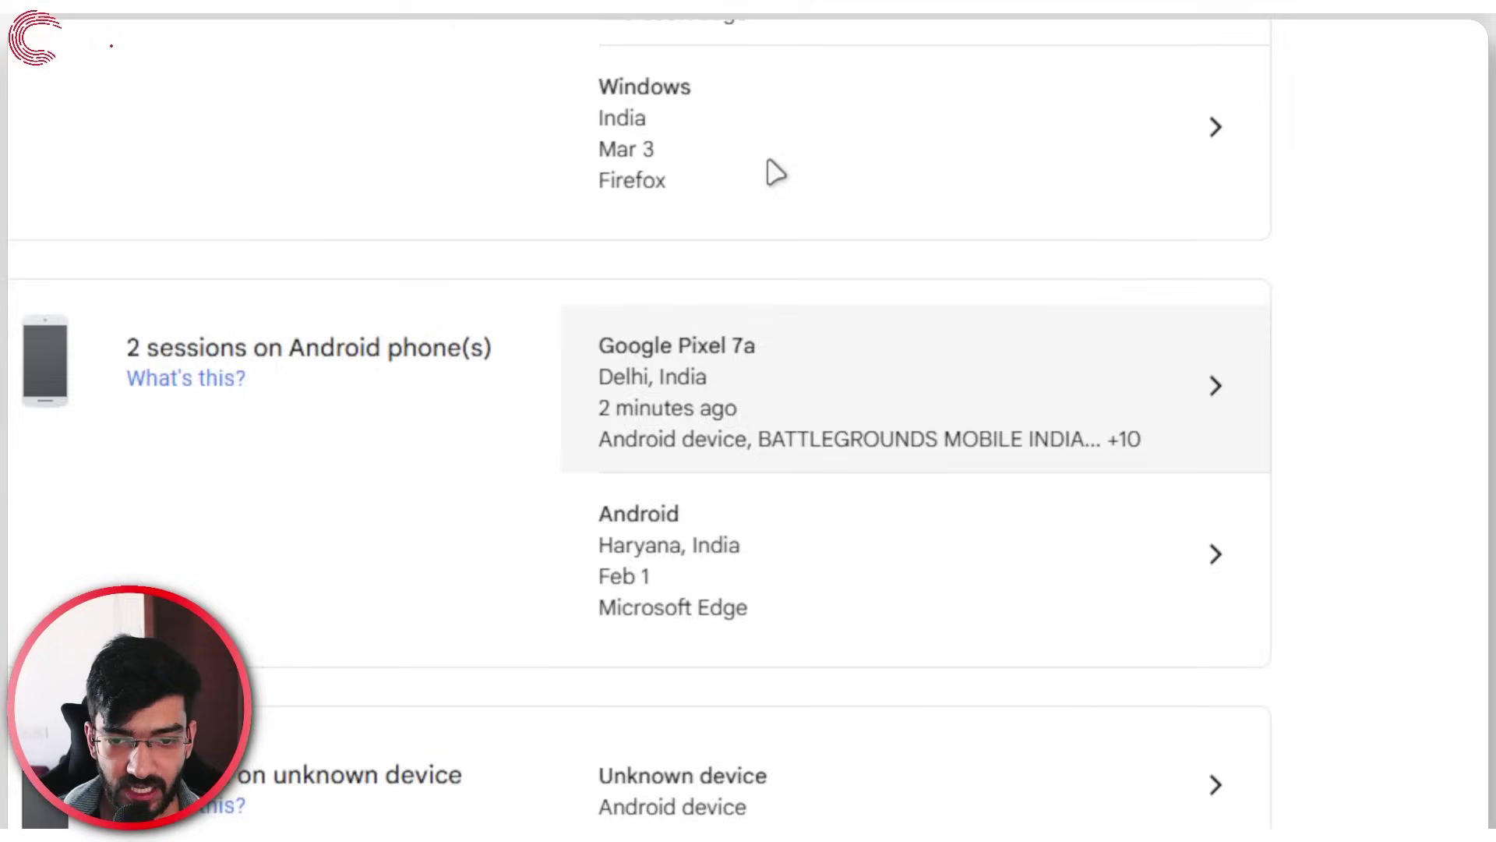
scroll(772, 452, up, 8)
scroll(784, 475, down, 4)
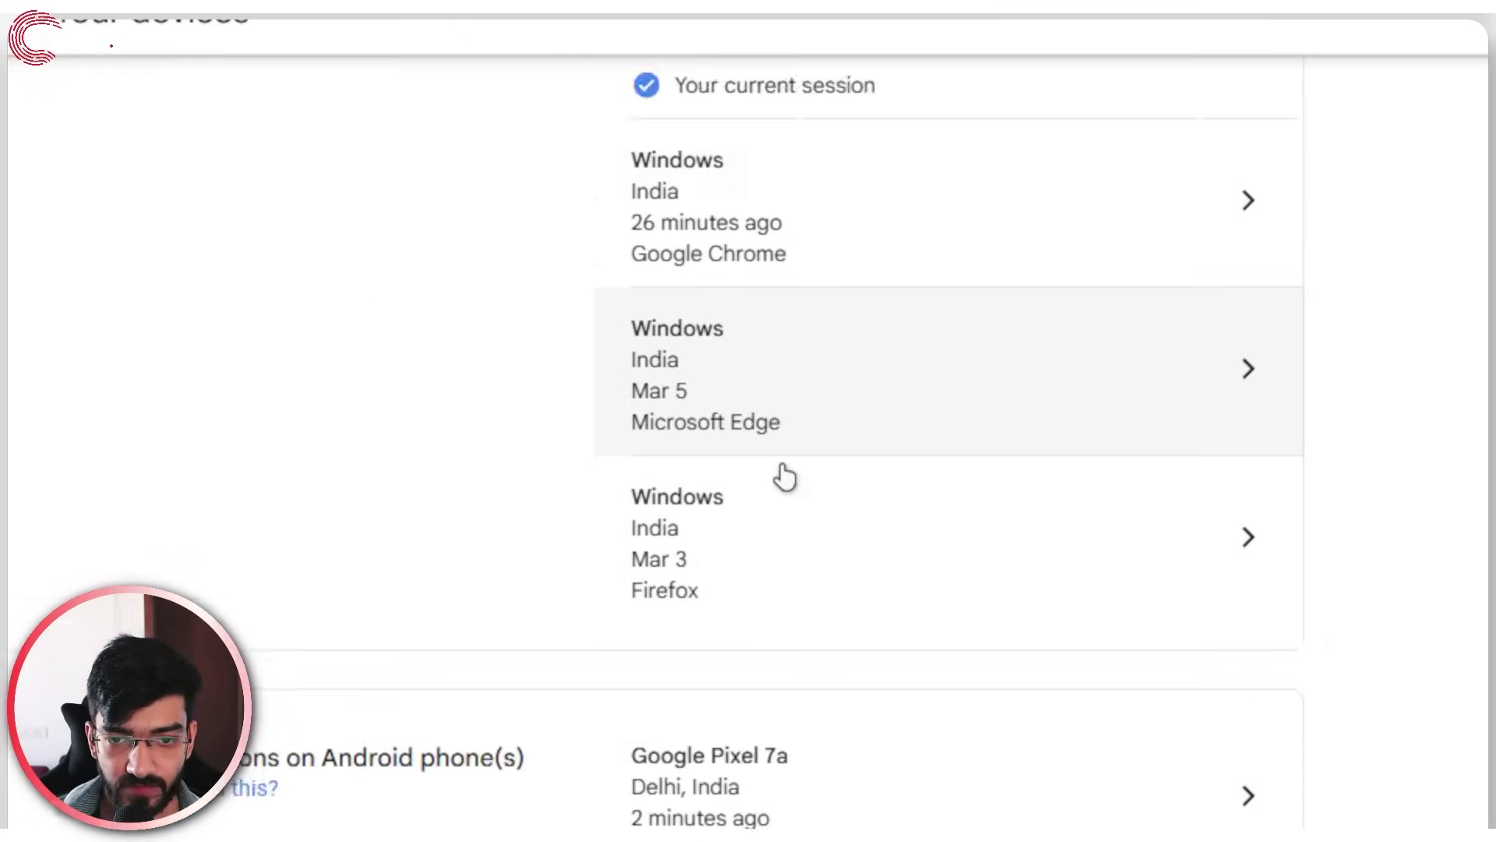
scroll(909, 367, up, 4)
scroll(883, 567, down, 10)
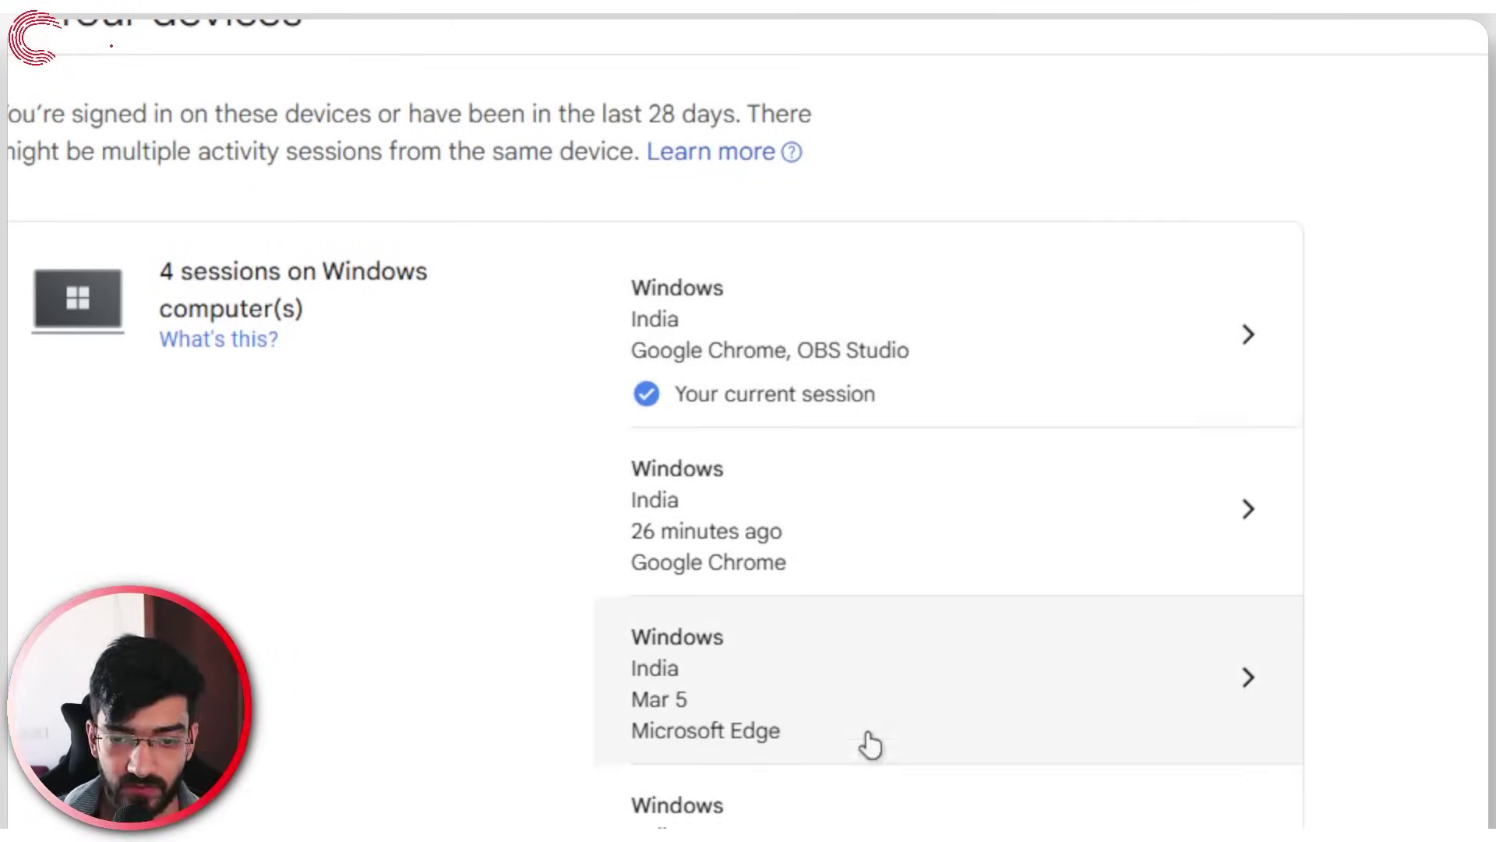
click(789, 458)
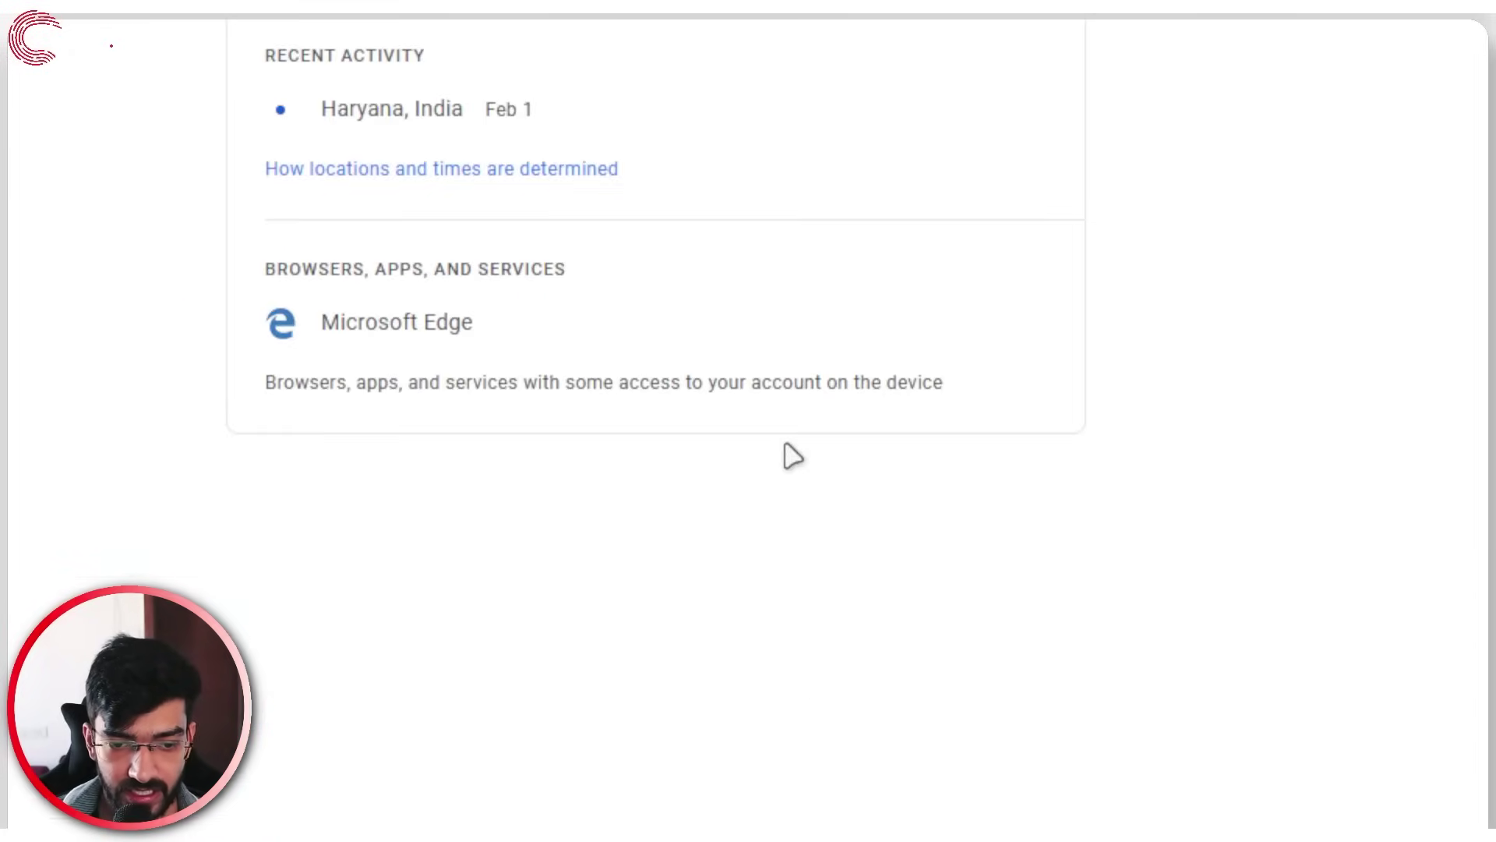
scroll(578, 224, up, 5)
Sign the Haryana Android device out of the account and return to Your devices.
click(739, 431)
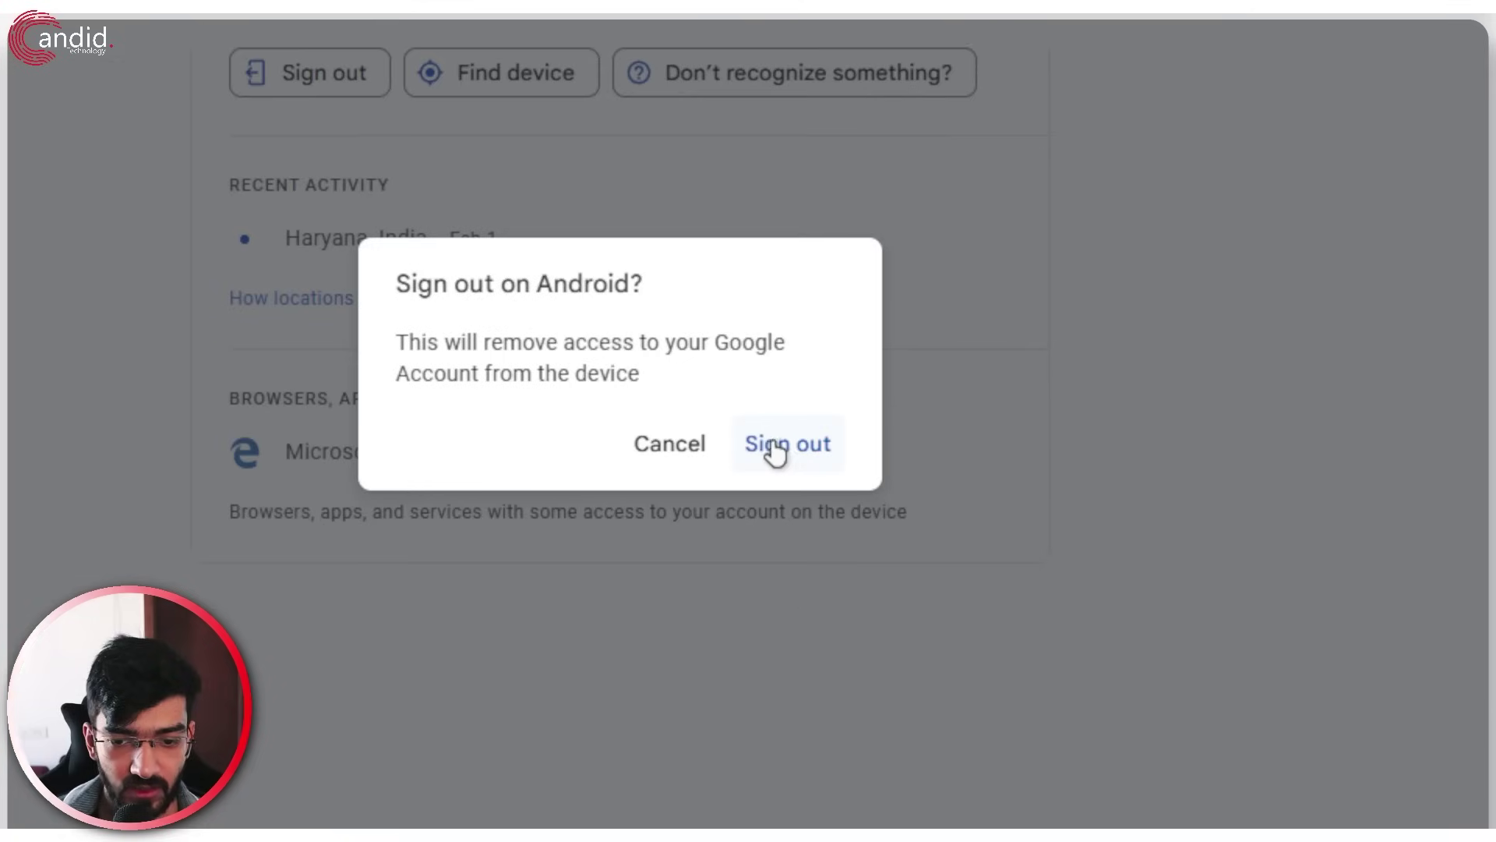
click(771, 445)
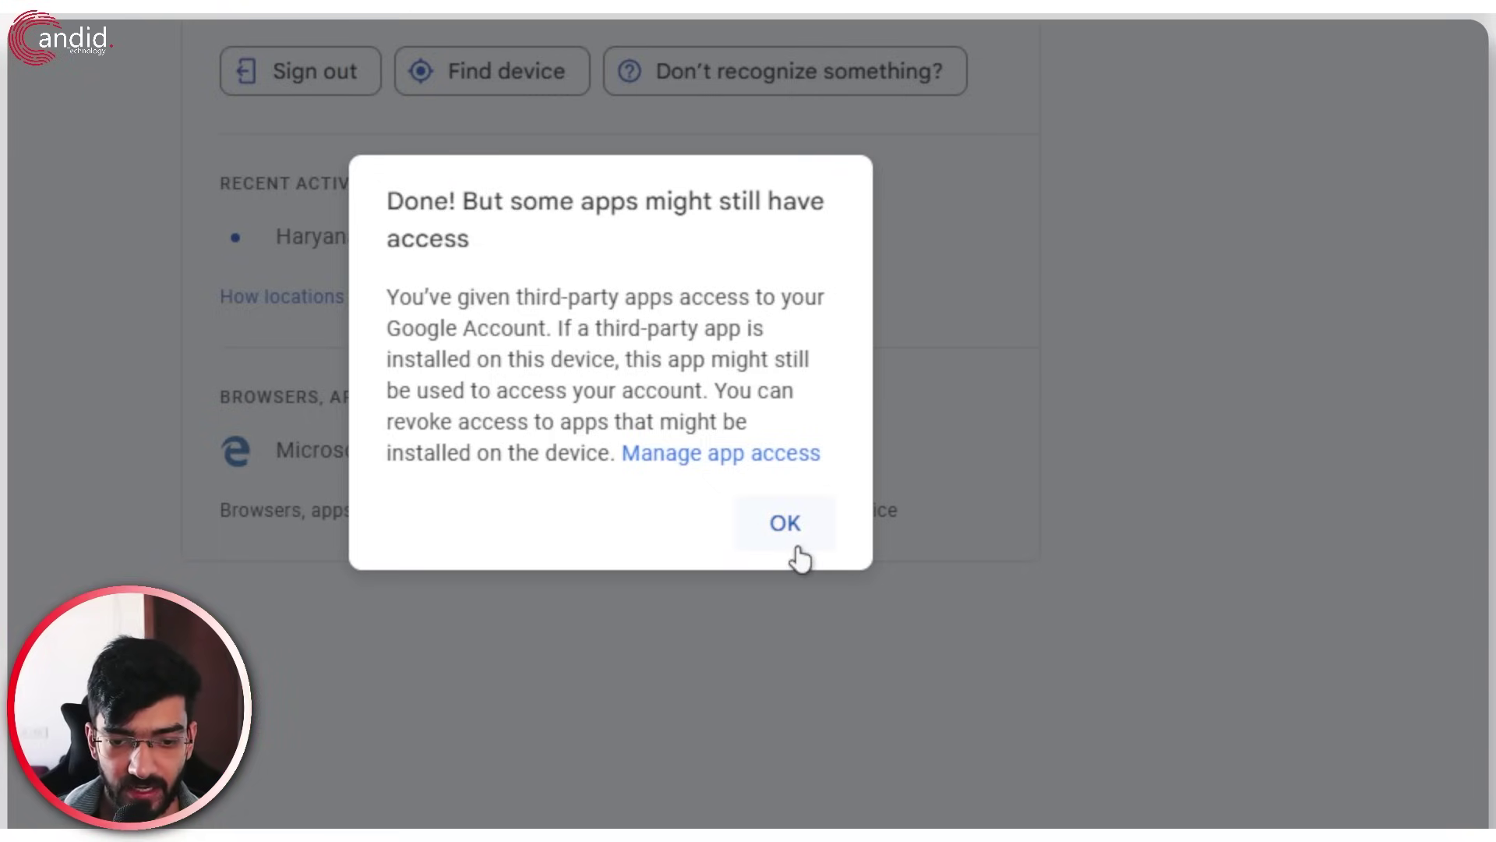
click(785, 523)
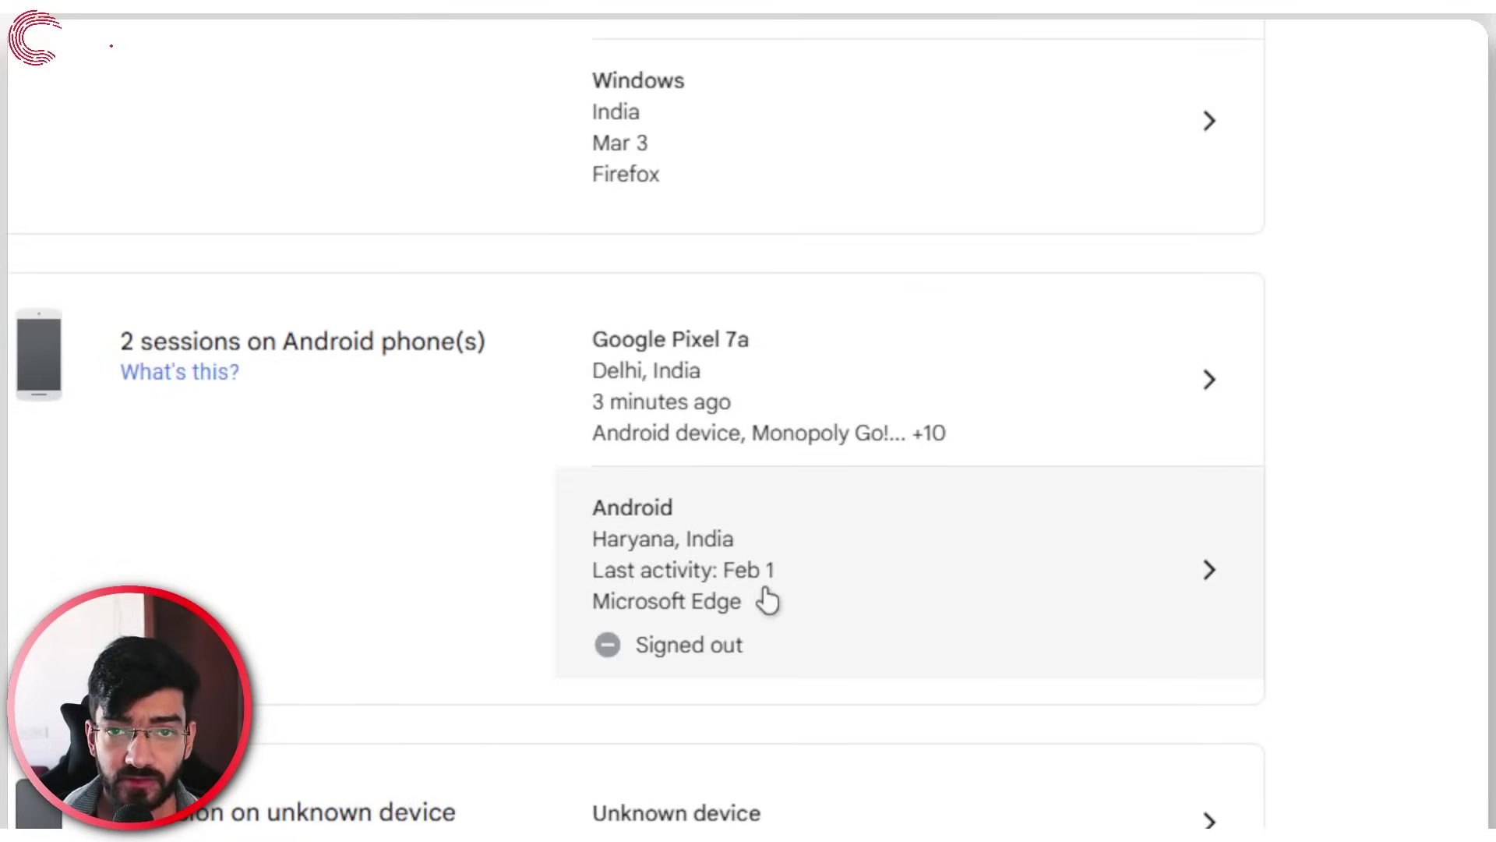
scroll(765, 601, down, 3)
scroll(750, 222, up, 10)
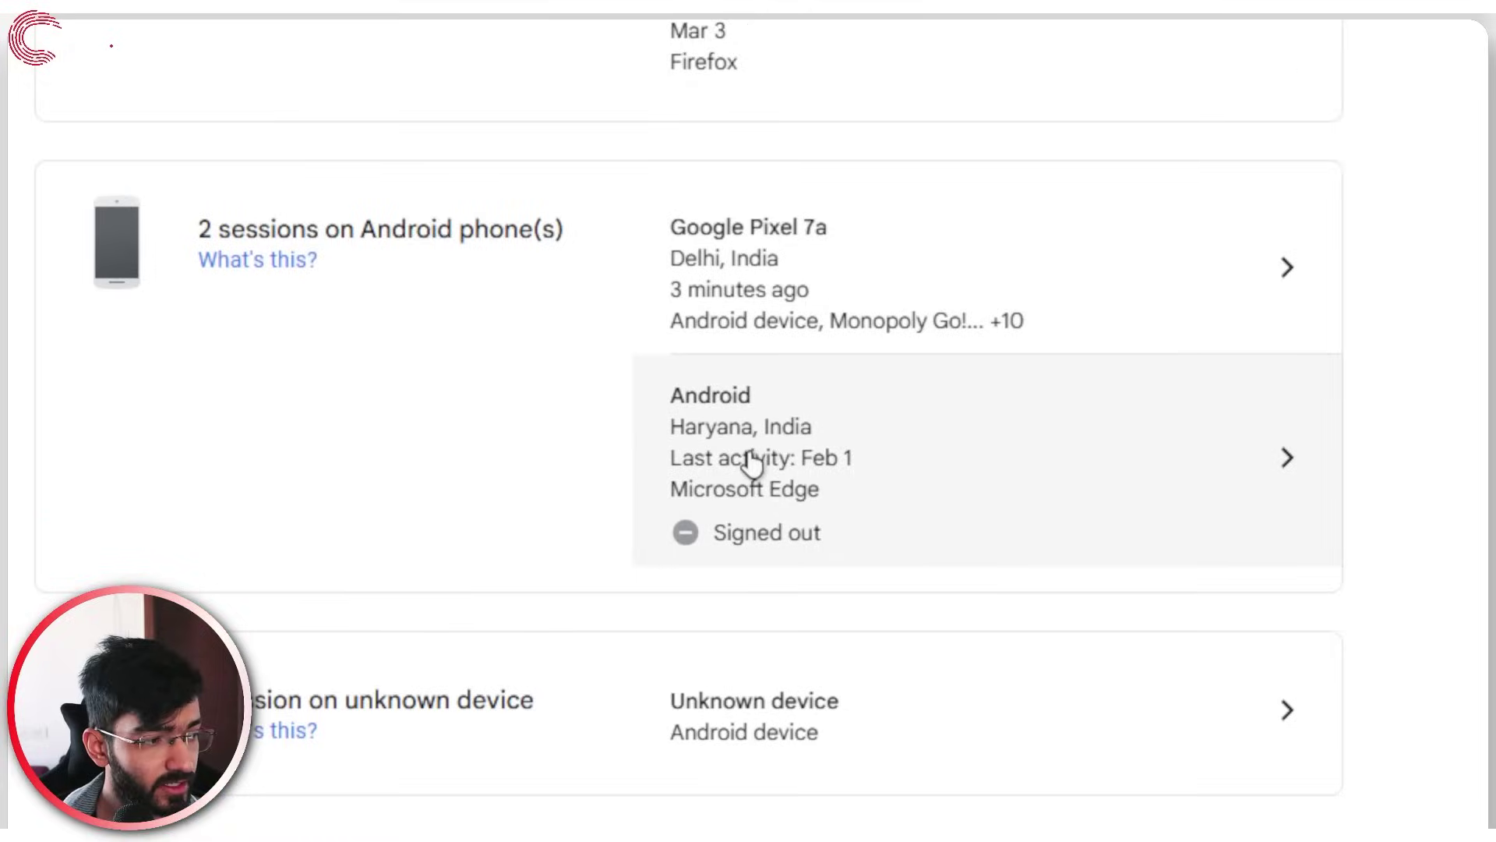
click(485, 85)
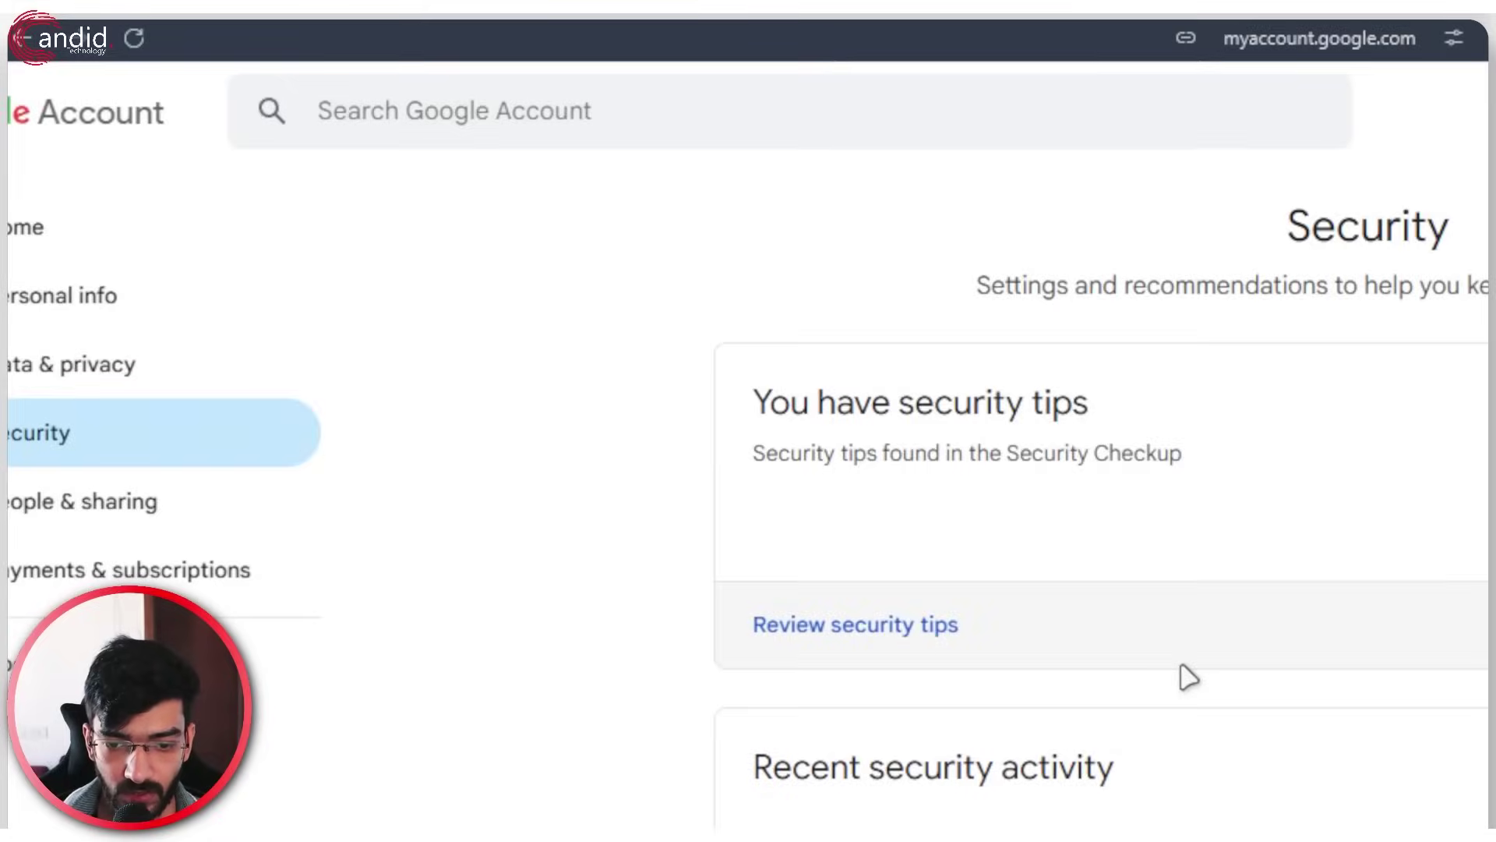
Browse the connected third-party apps and open Garena Free Fire's connection details.
scroll(766, 459, down, 10)
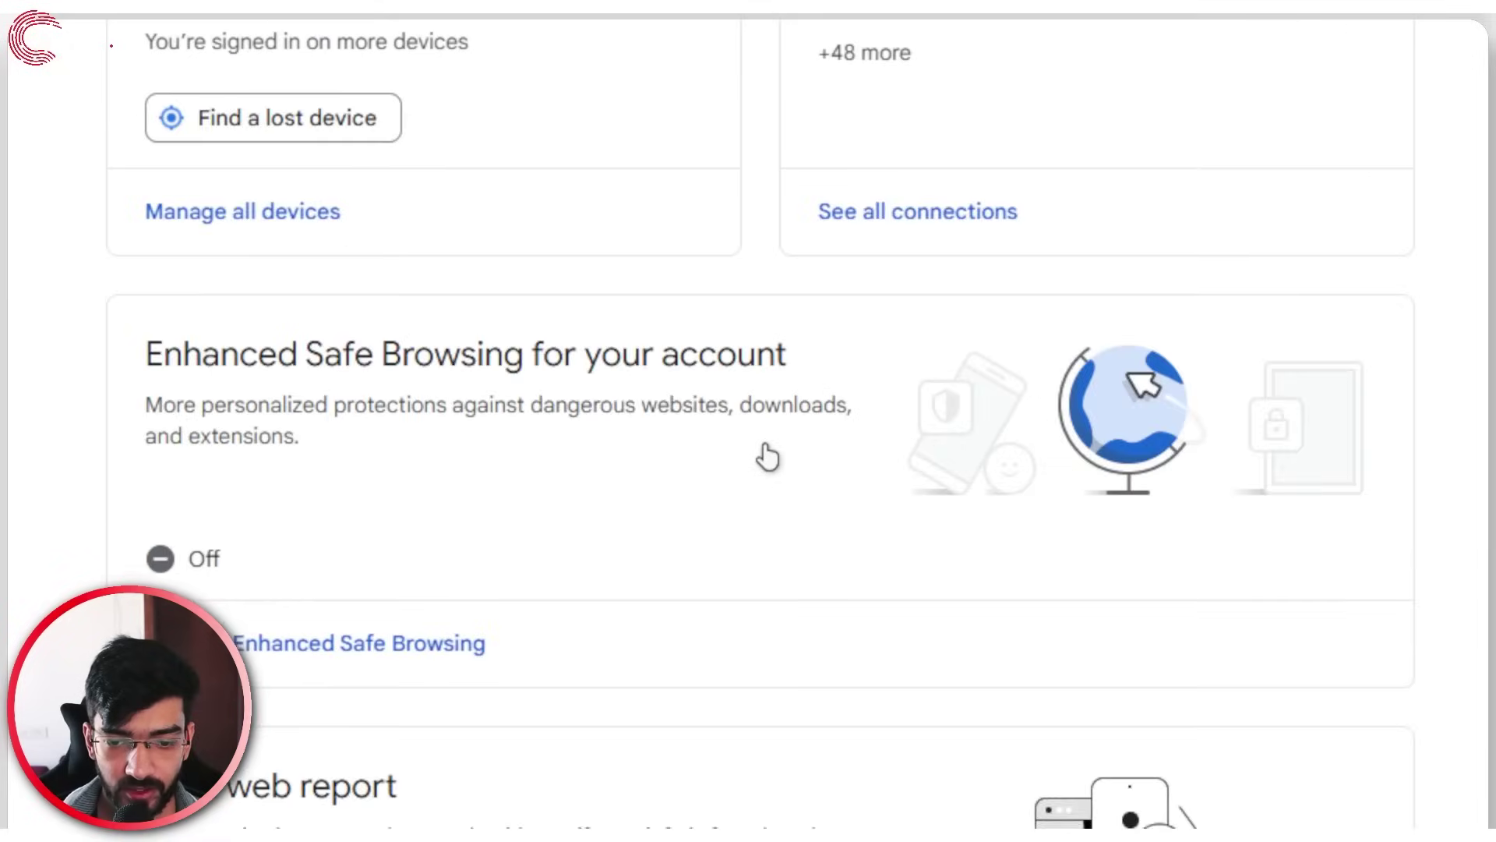
scroll(772, 456, up, 5)
scroll(858, 448, up, 3)
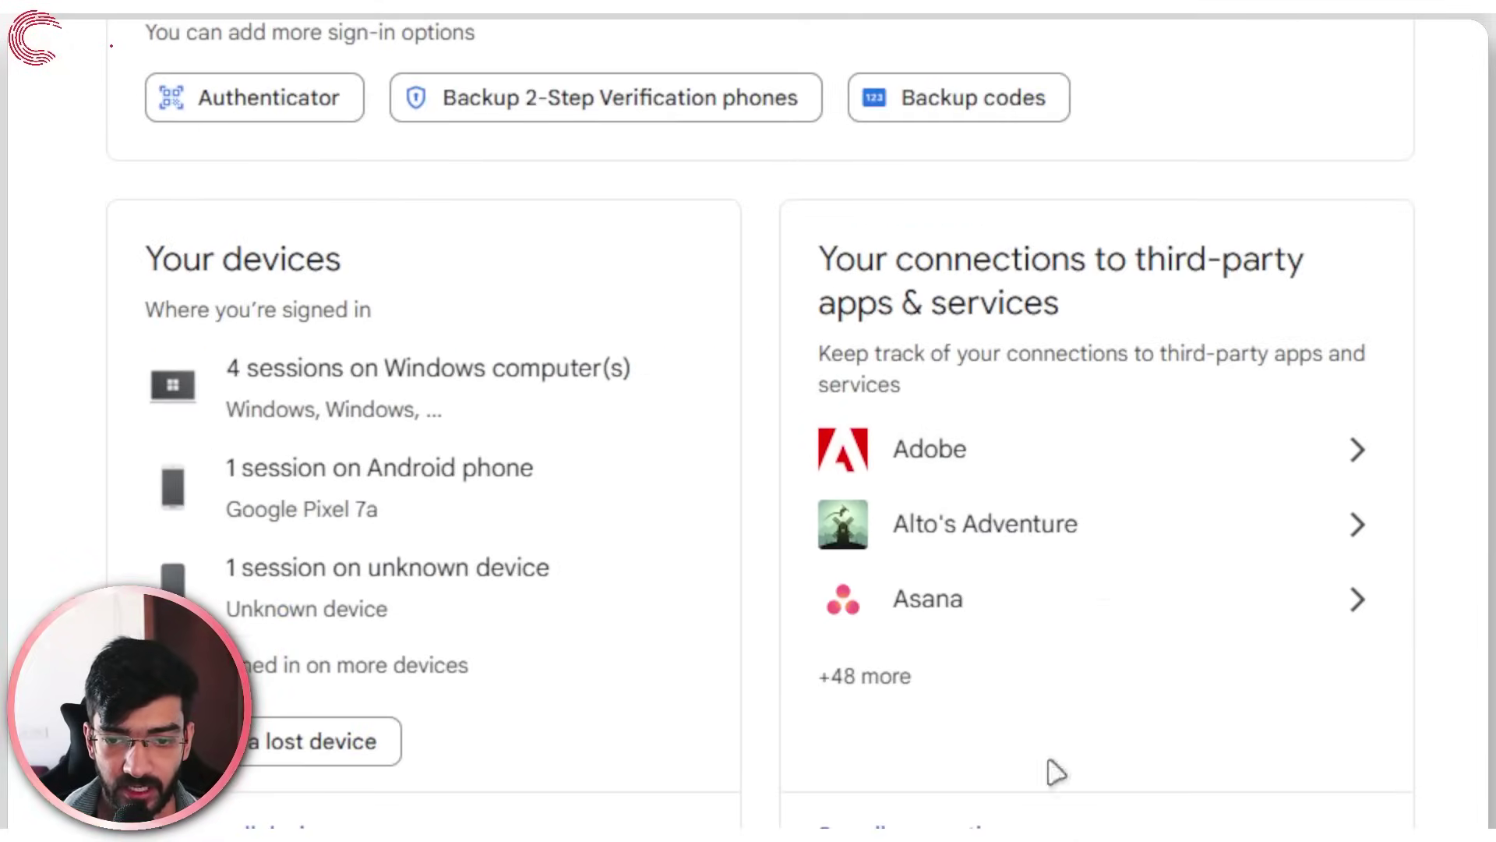
click(760, 461)
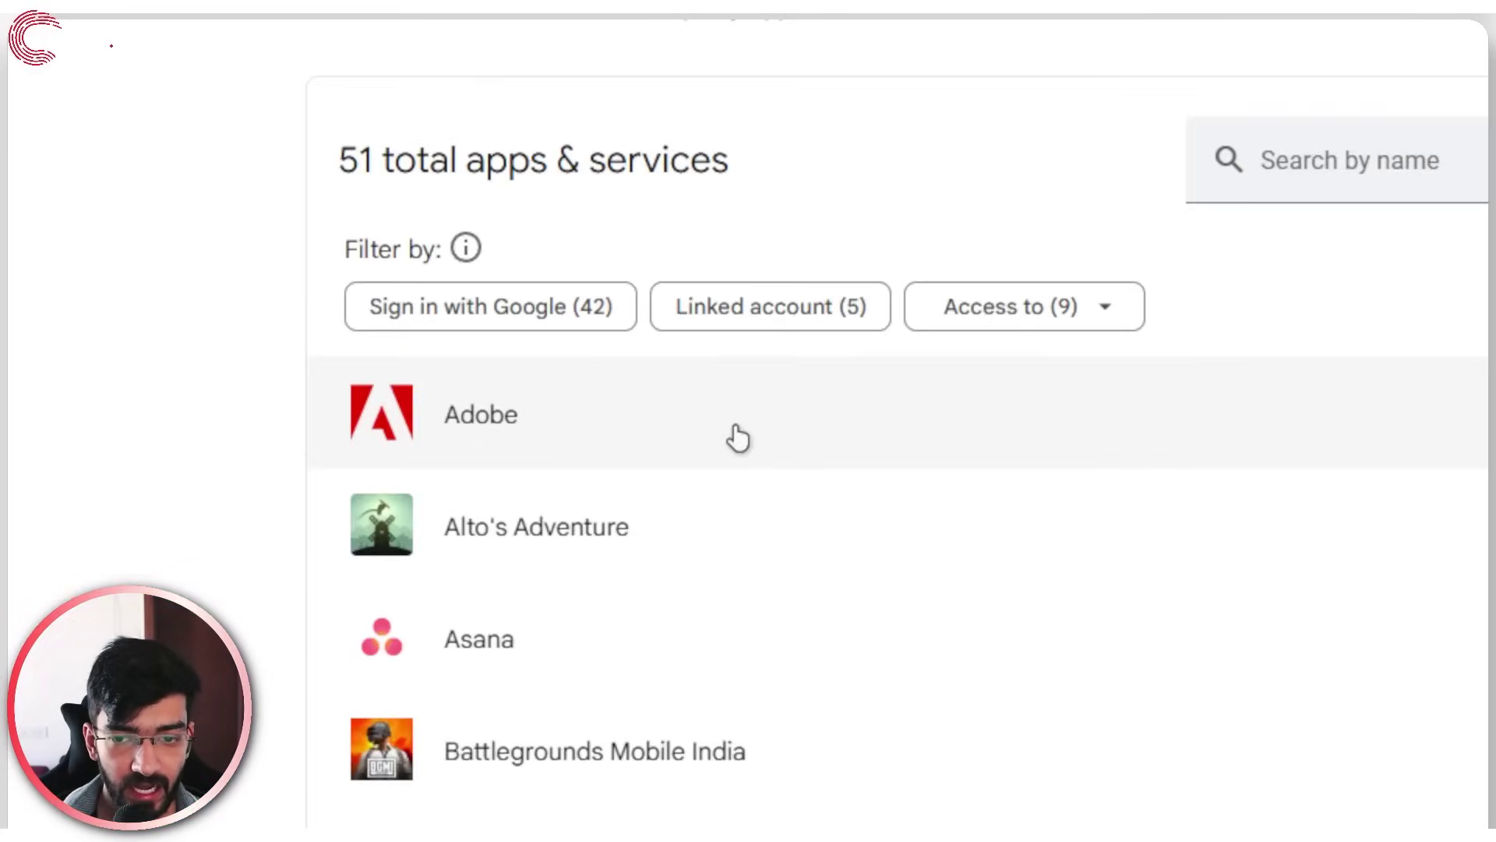
scroll(738, 438, down, 15)
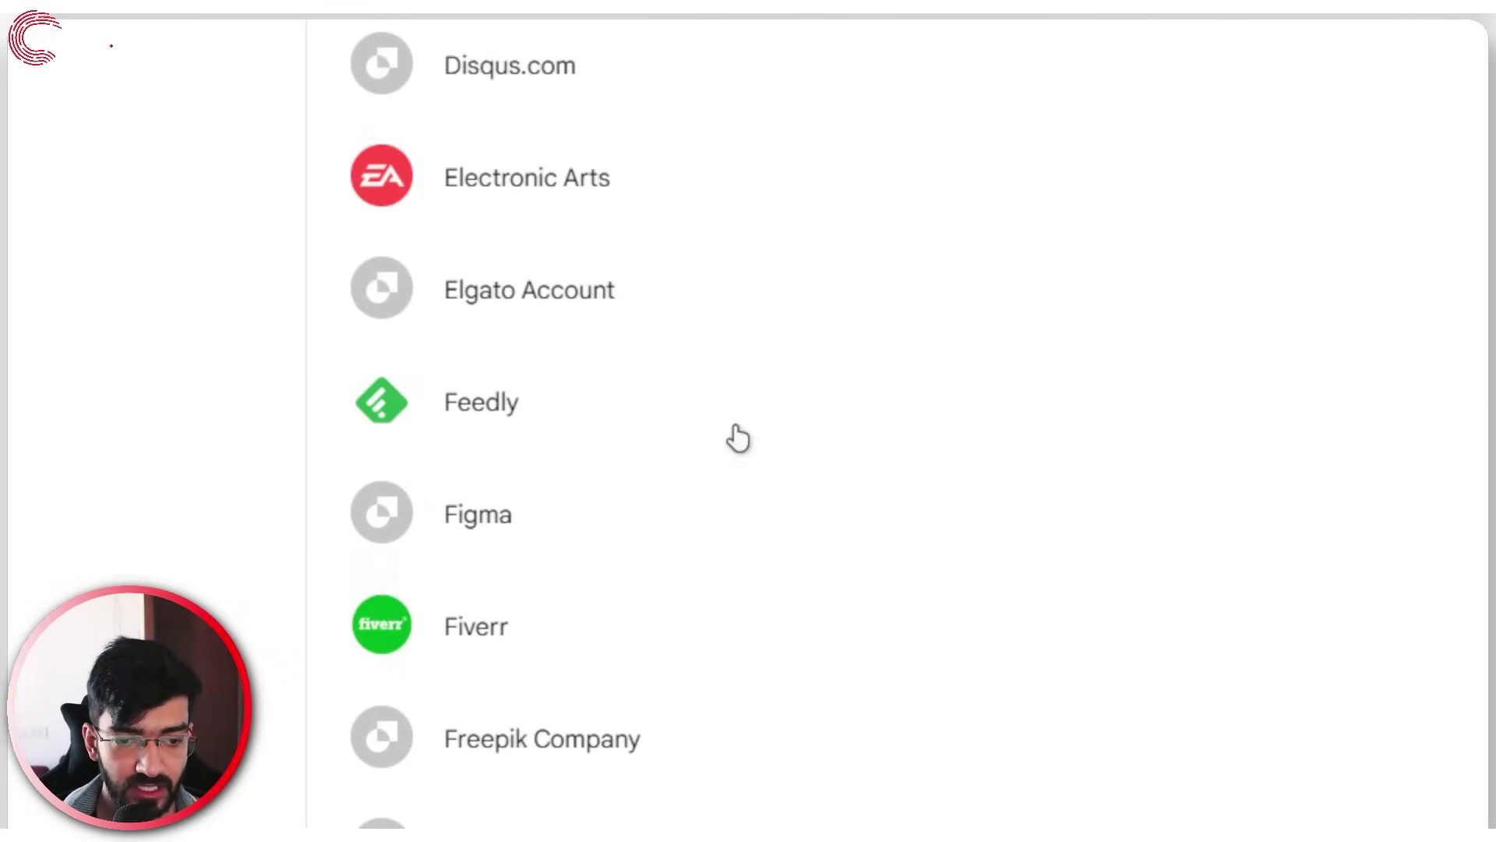
scroll(738, 438, down, 3)
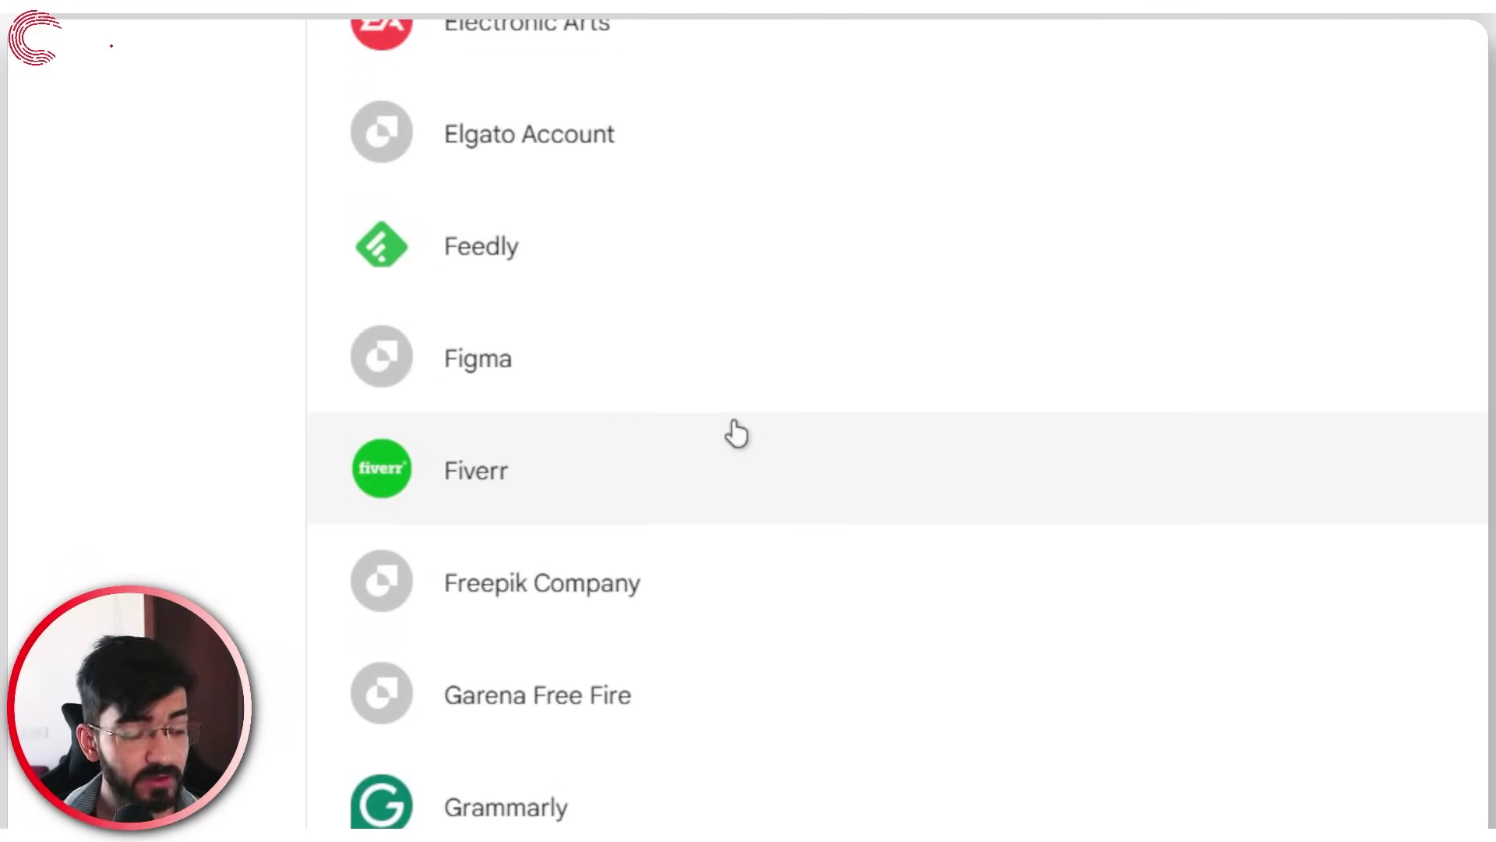
scroll(736, 434, down, 4)
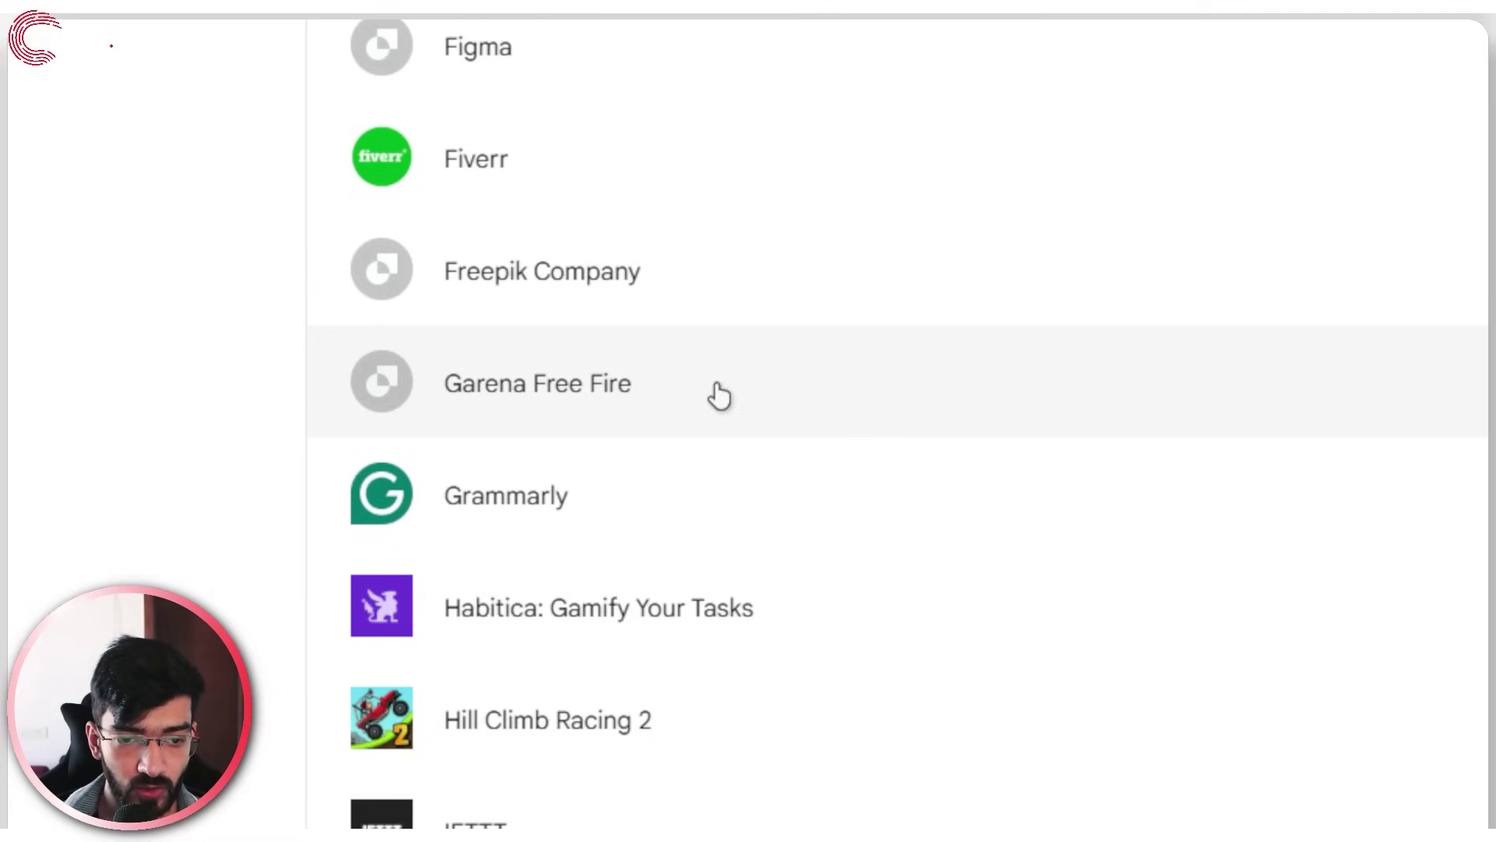
scroll(779, 394, up, 3)
scroll(783, 394, down, 2)
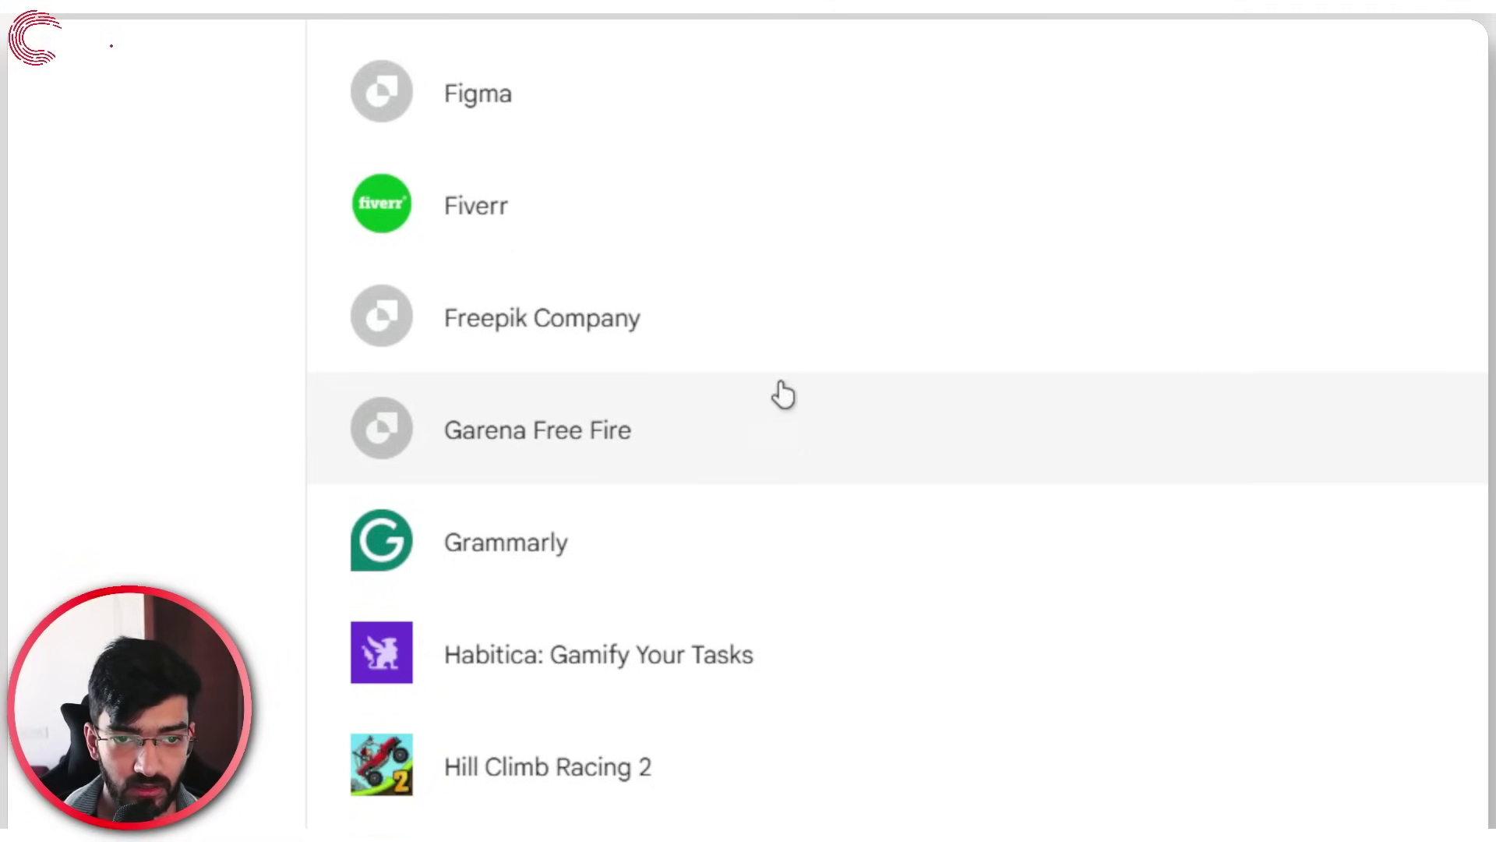
click(621, 377)
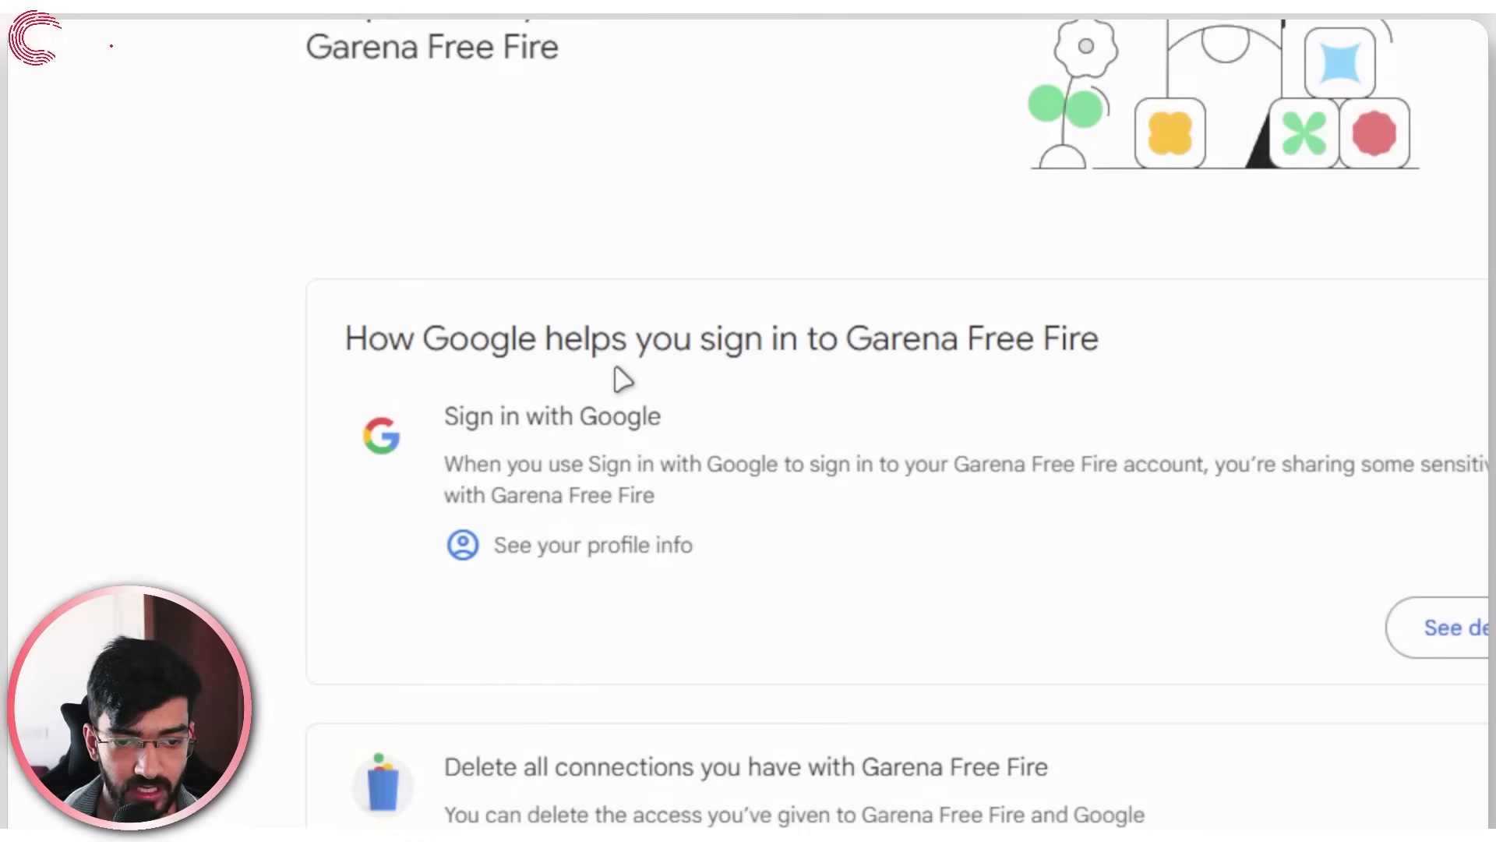
Delete all of Garena Free Fire's connections to the account and dismiss the notice.
scroll(902, 698, down, 4)
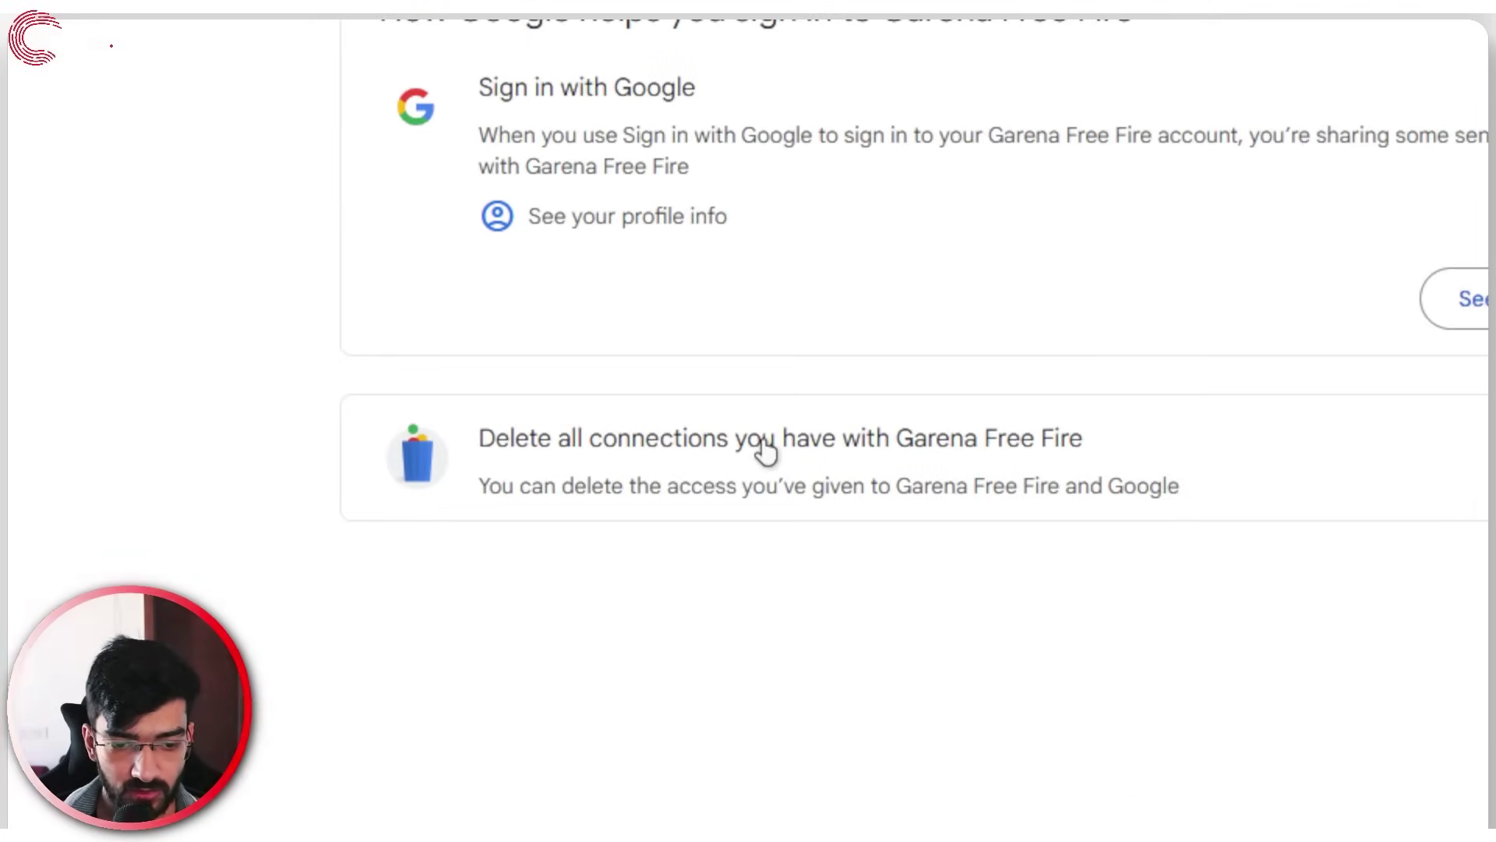
click(918, 450)
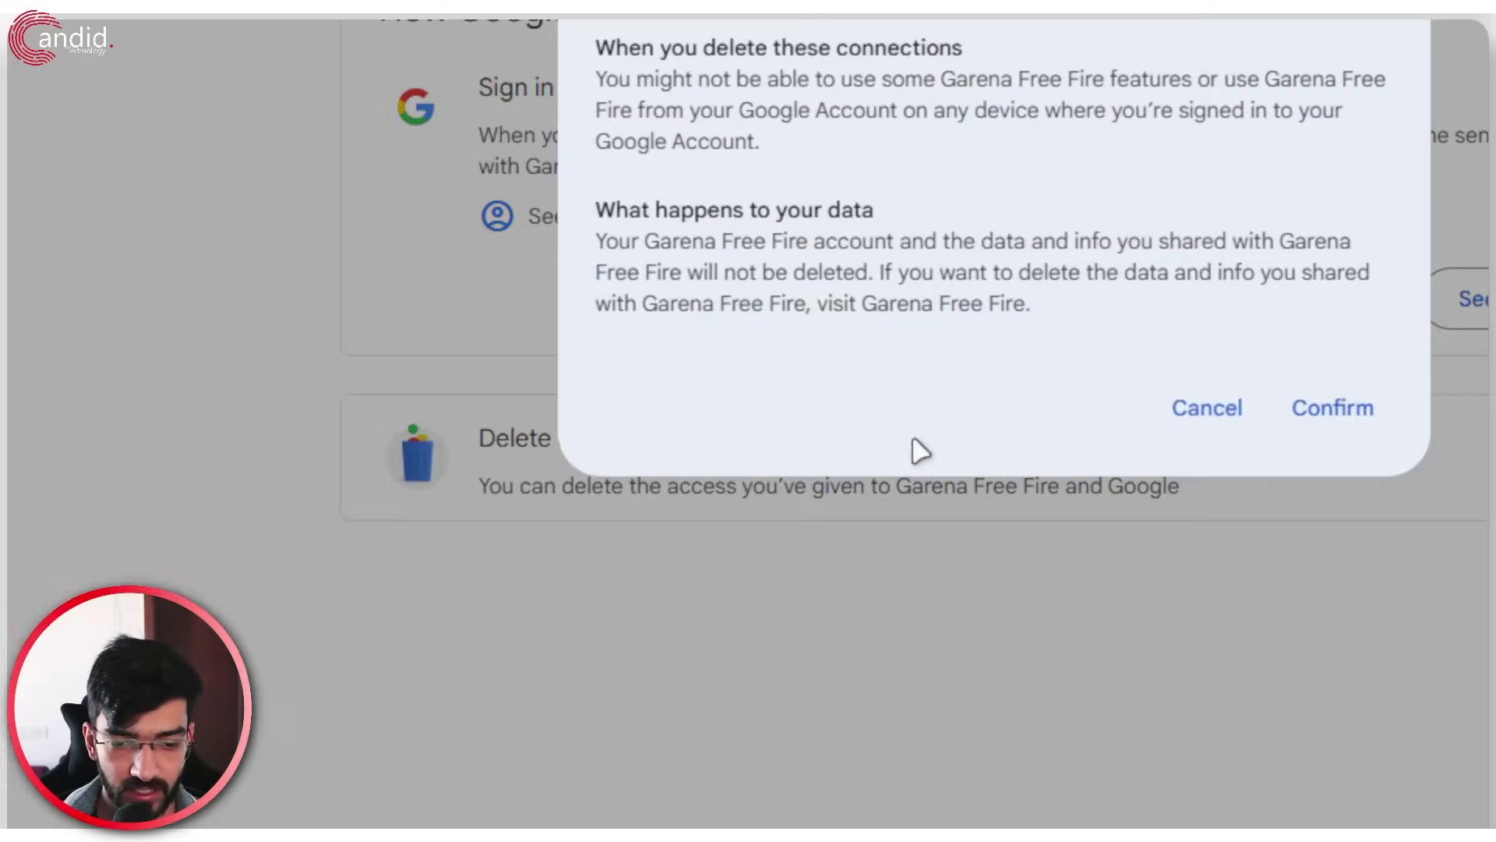
click(1346, 397)
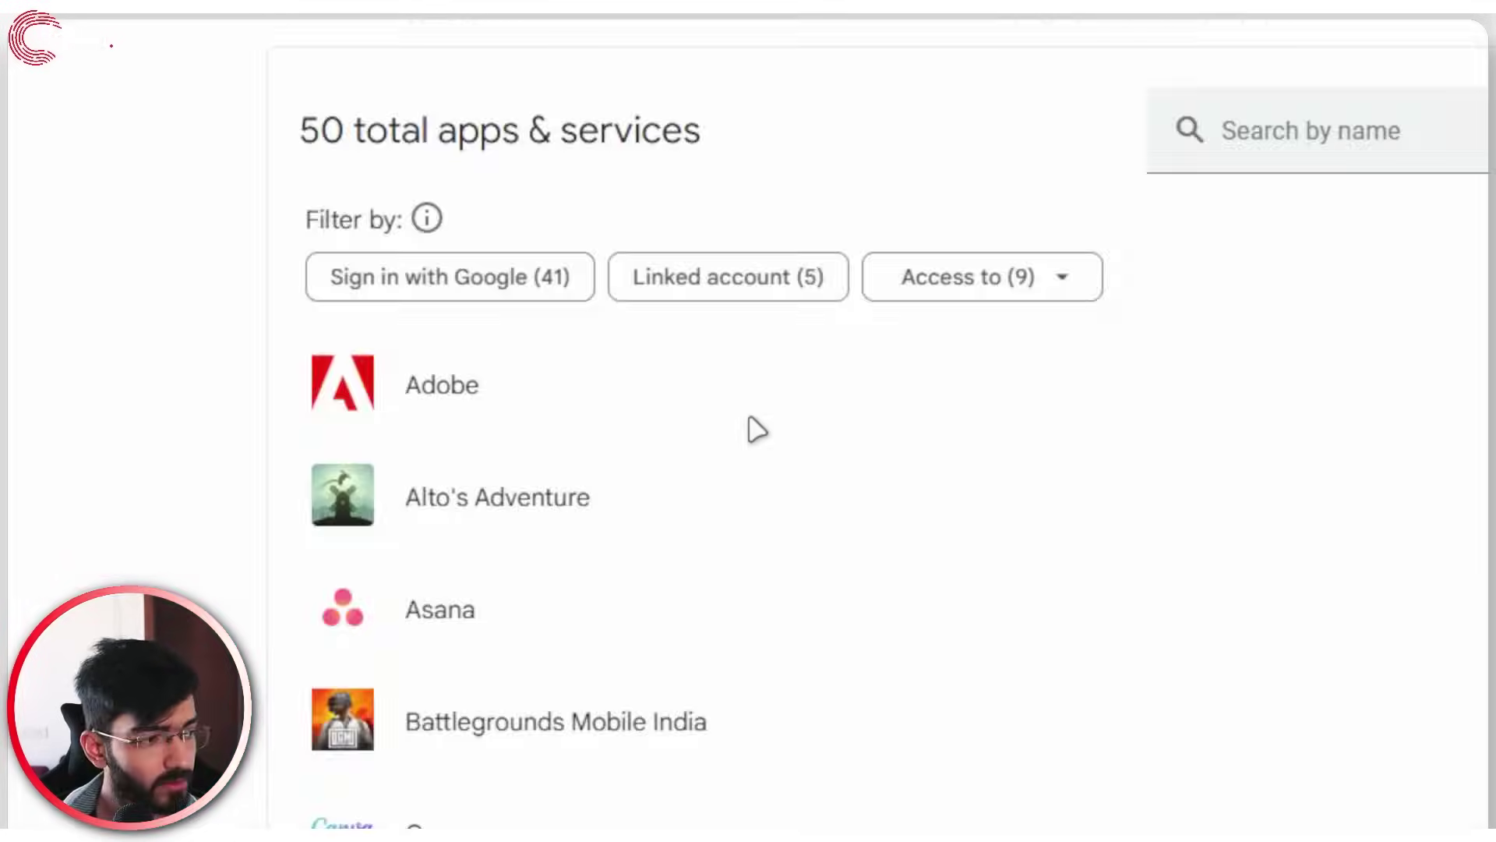
scroll(758, 428, down, 15)
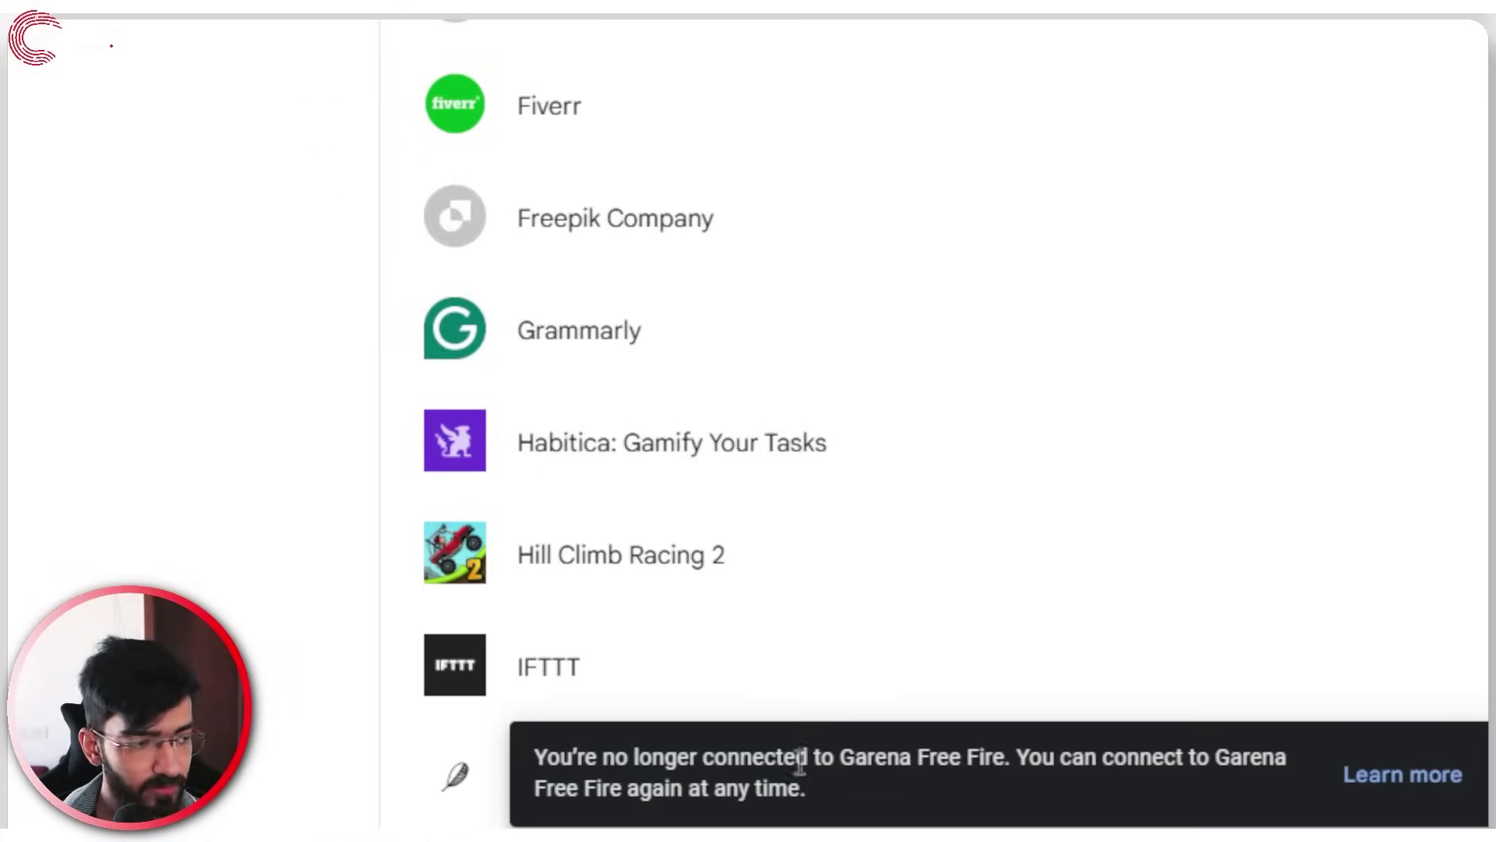
click(840, 686)
scroll(811, 535, up, 5)
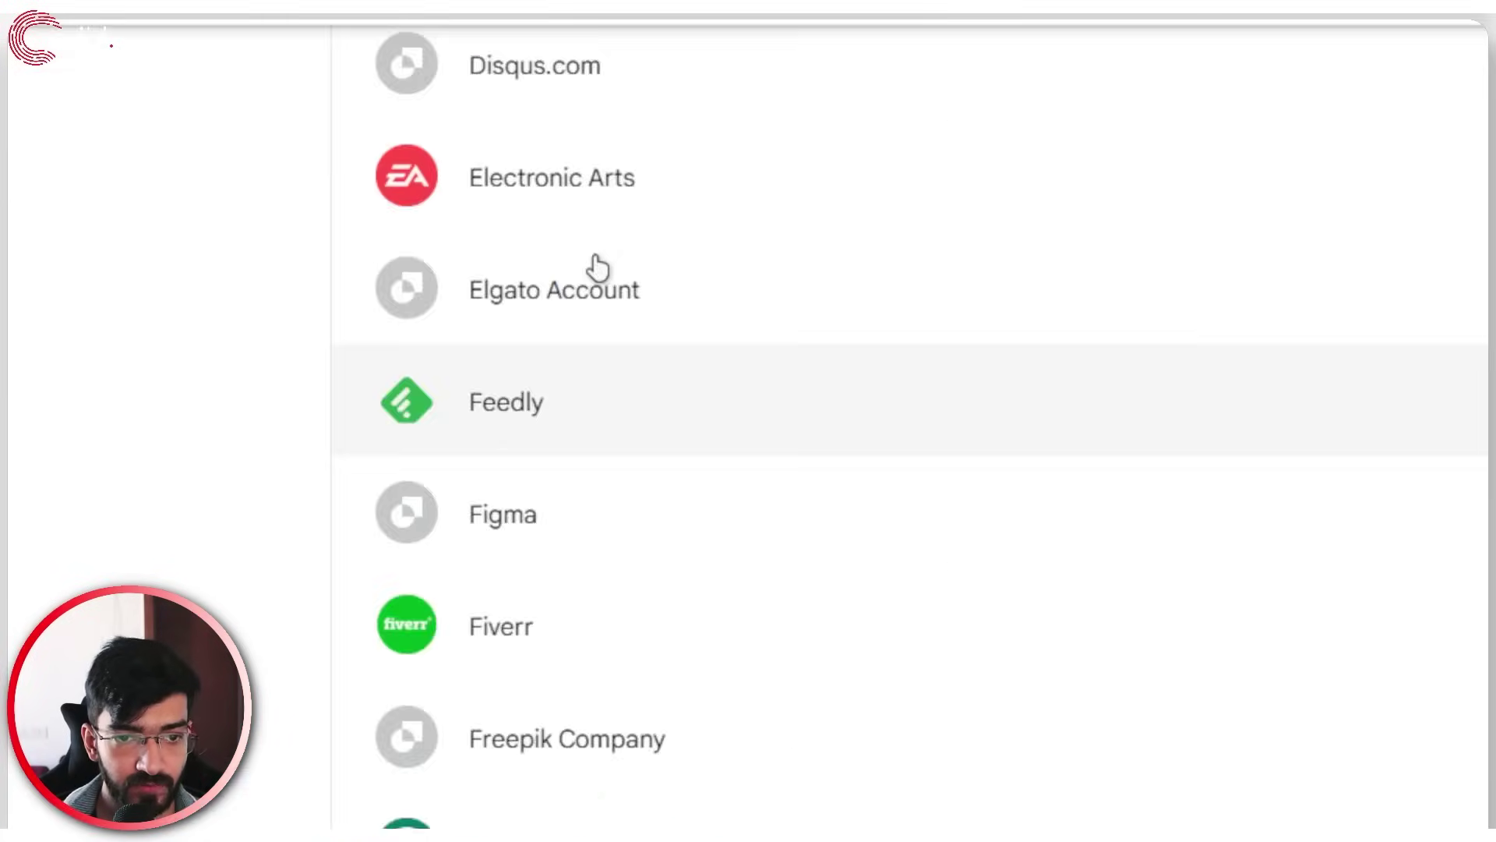
Switch to the Microsoft site and open My Microsoft account from the profile menu.
mouse_move(33, 451)
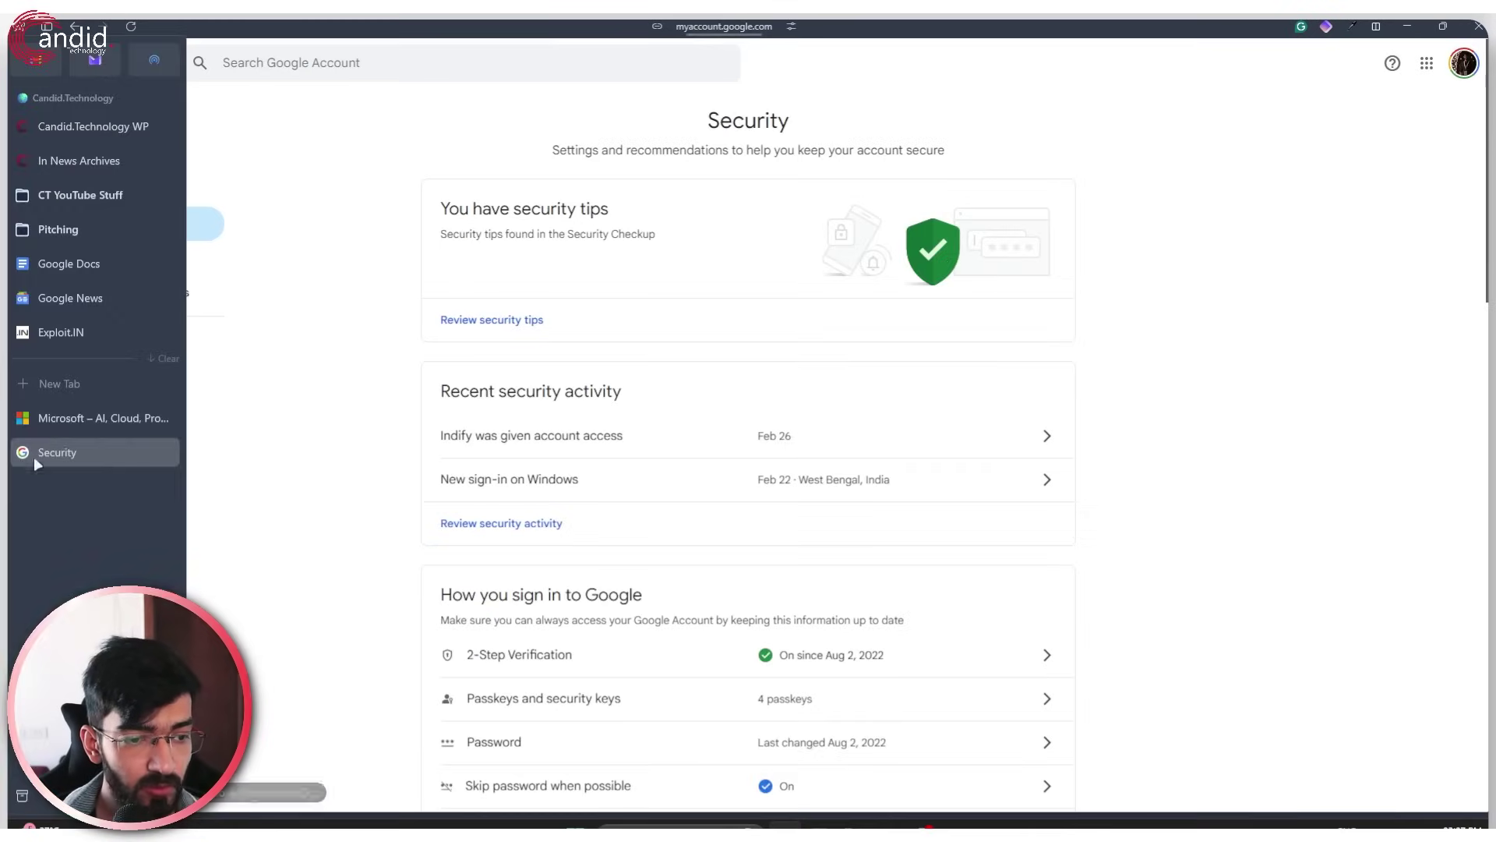
click(71, 418)
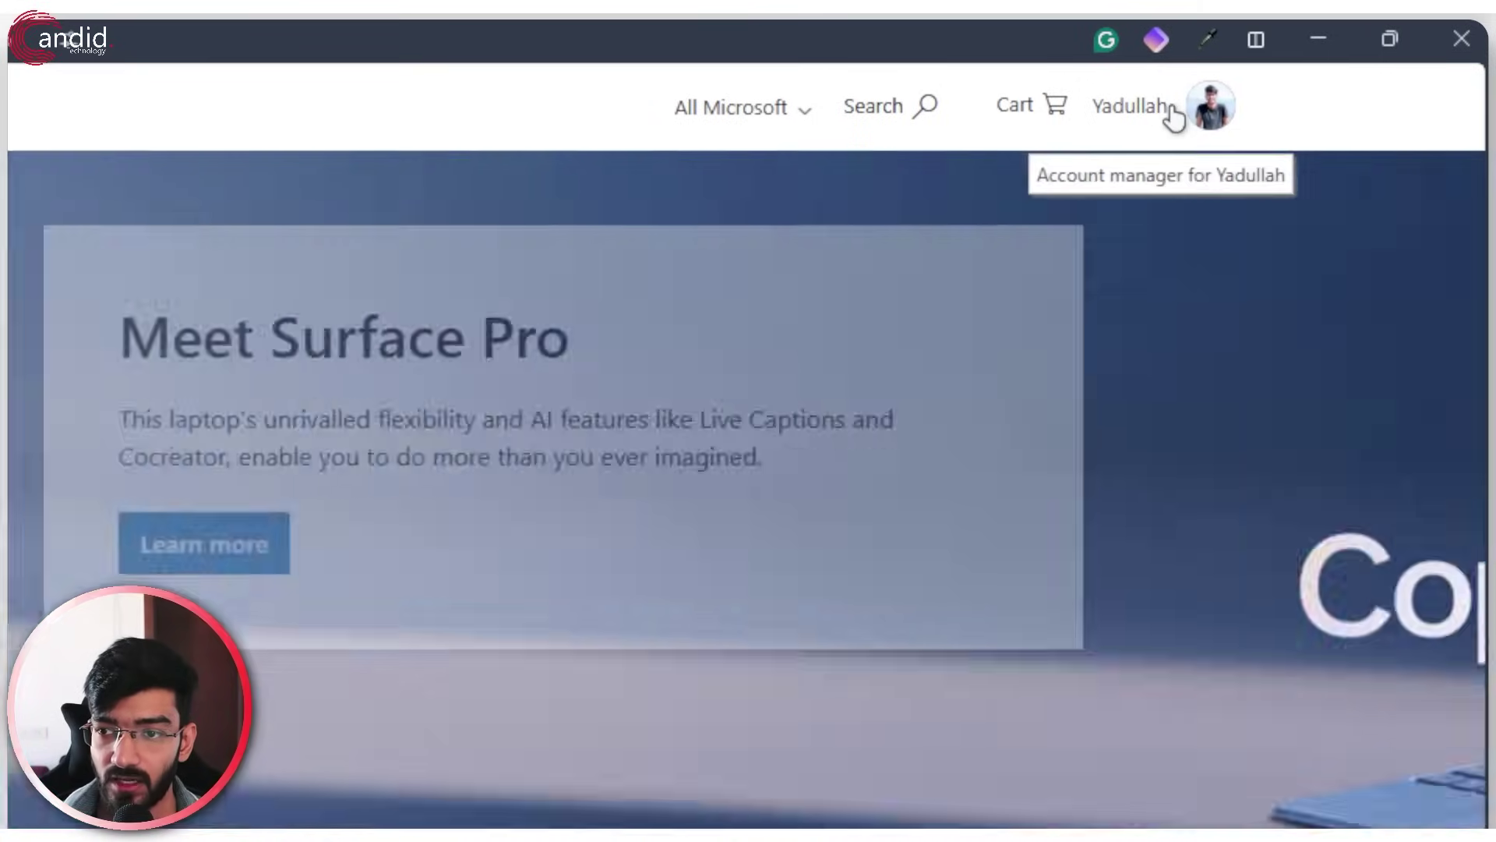
click(1174, 116)
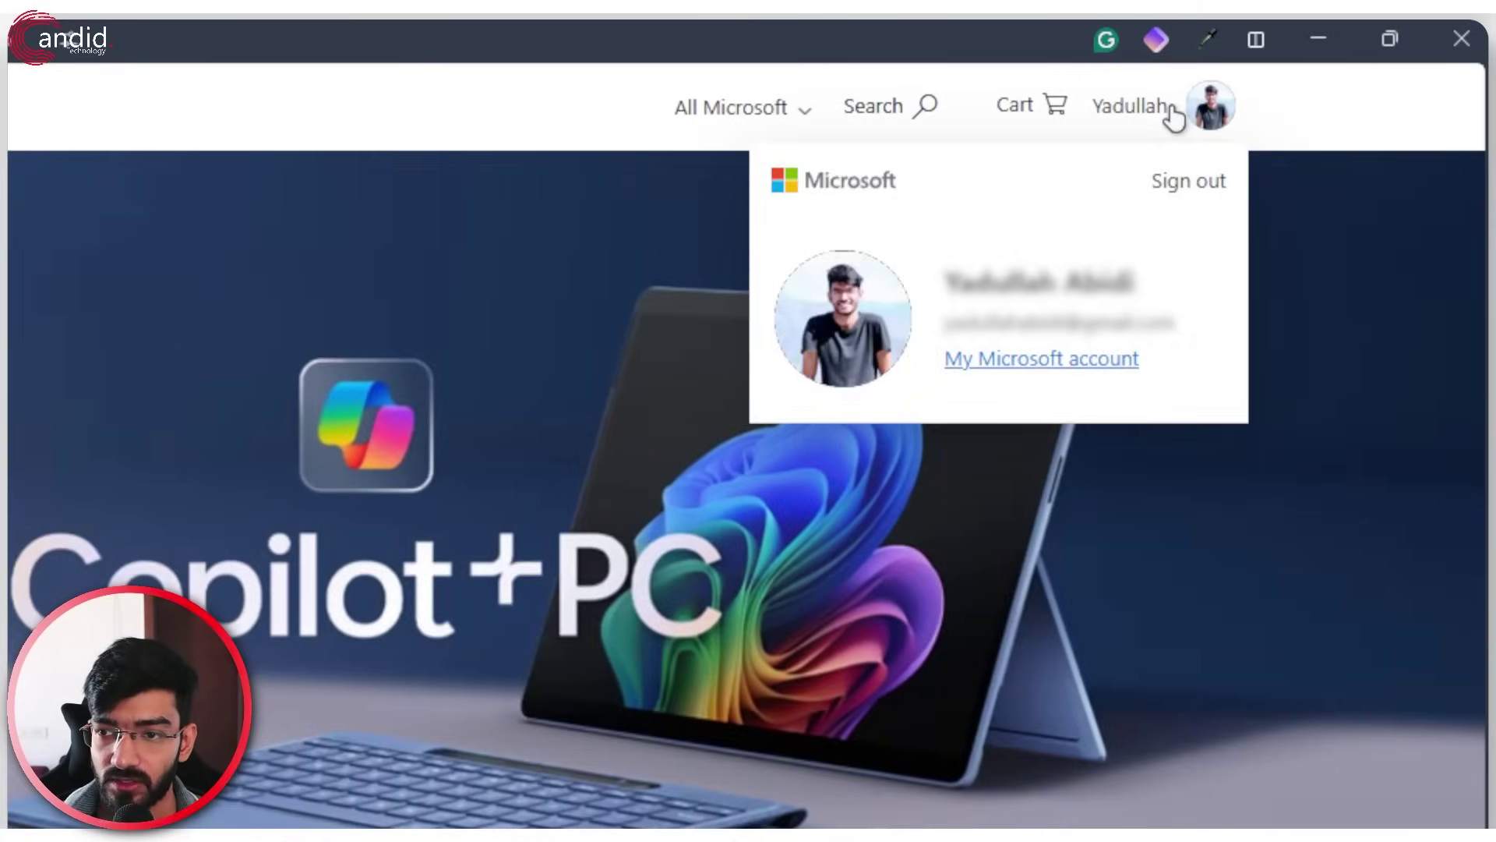
click(1058, 365)
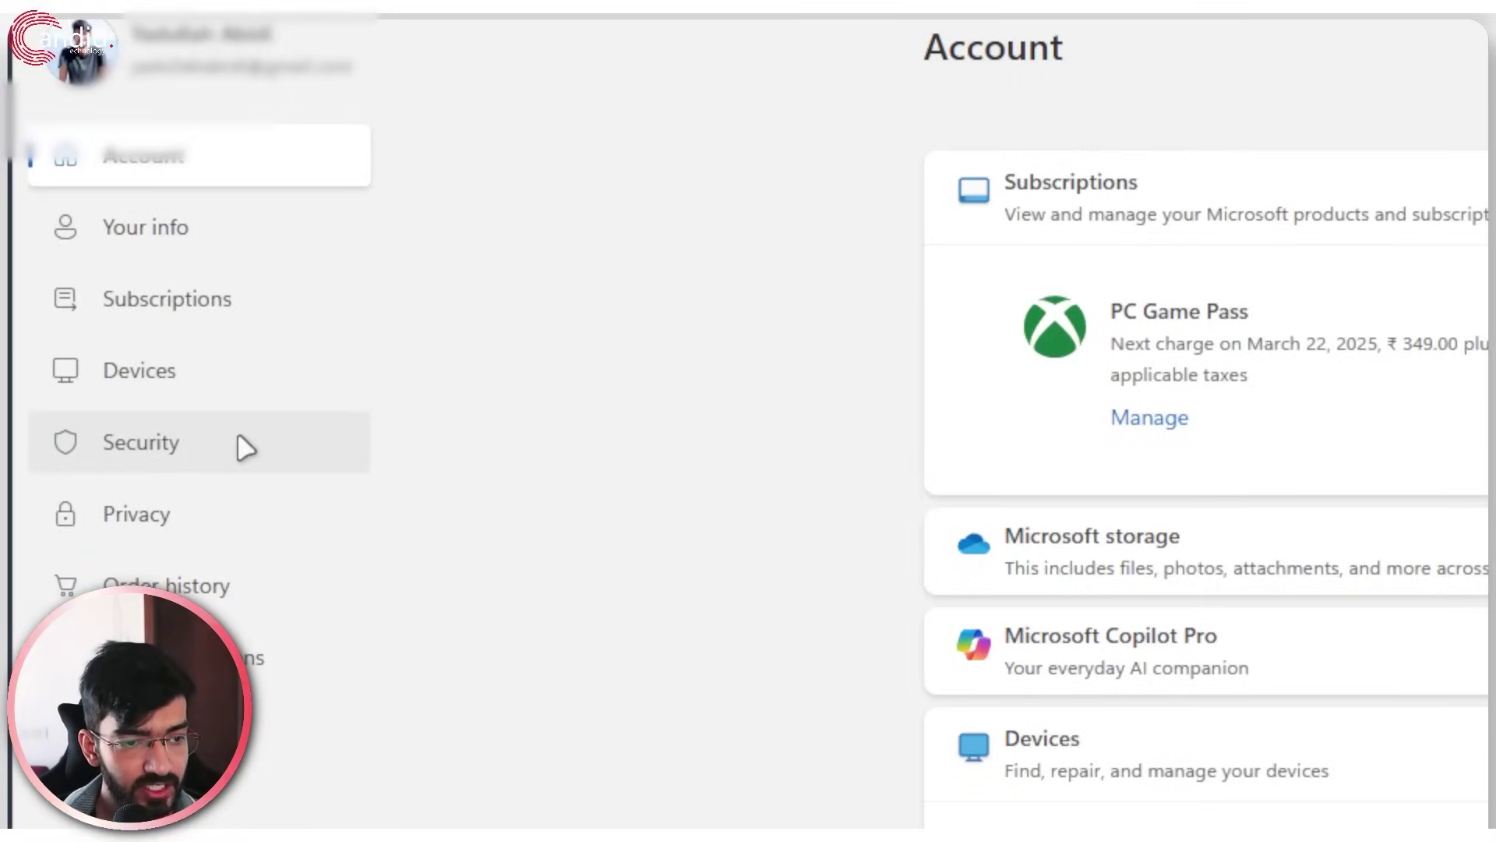
From Security, expand the Devices card and view the signed-in Elliot and Ragnar laptops.
click(246, 448)
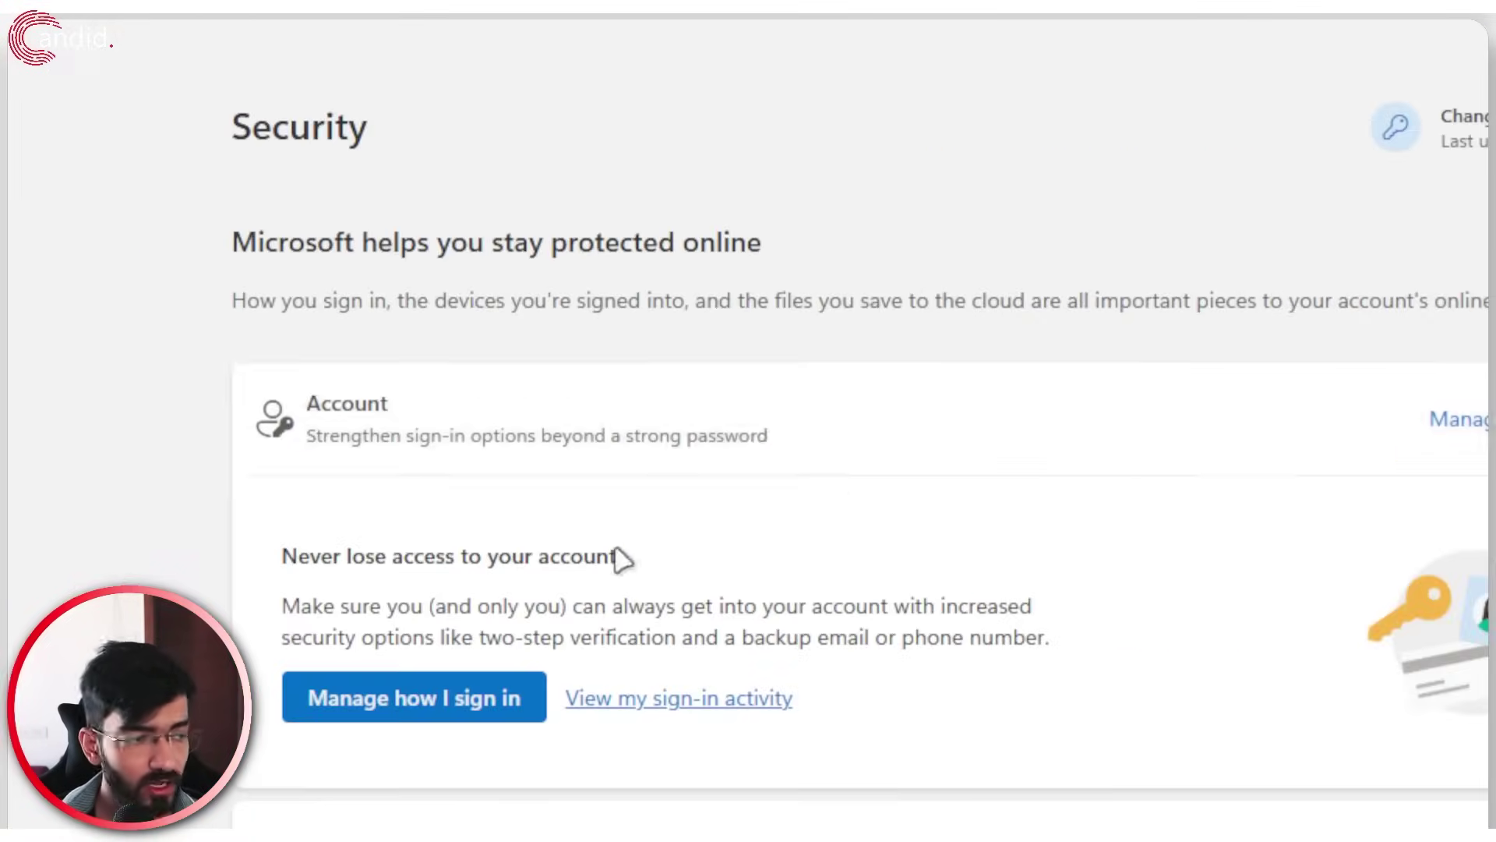
scroll(1325, 506, down, 3)
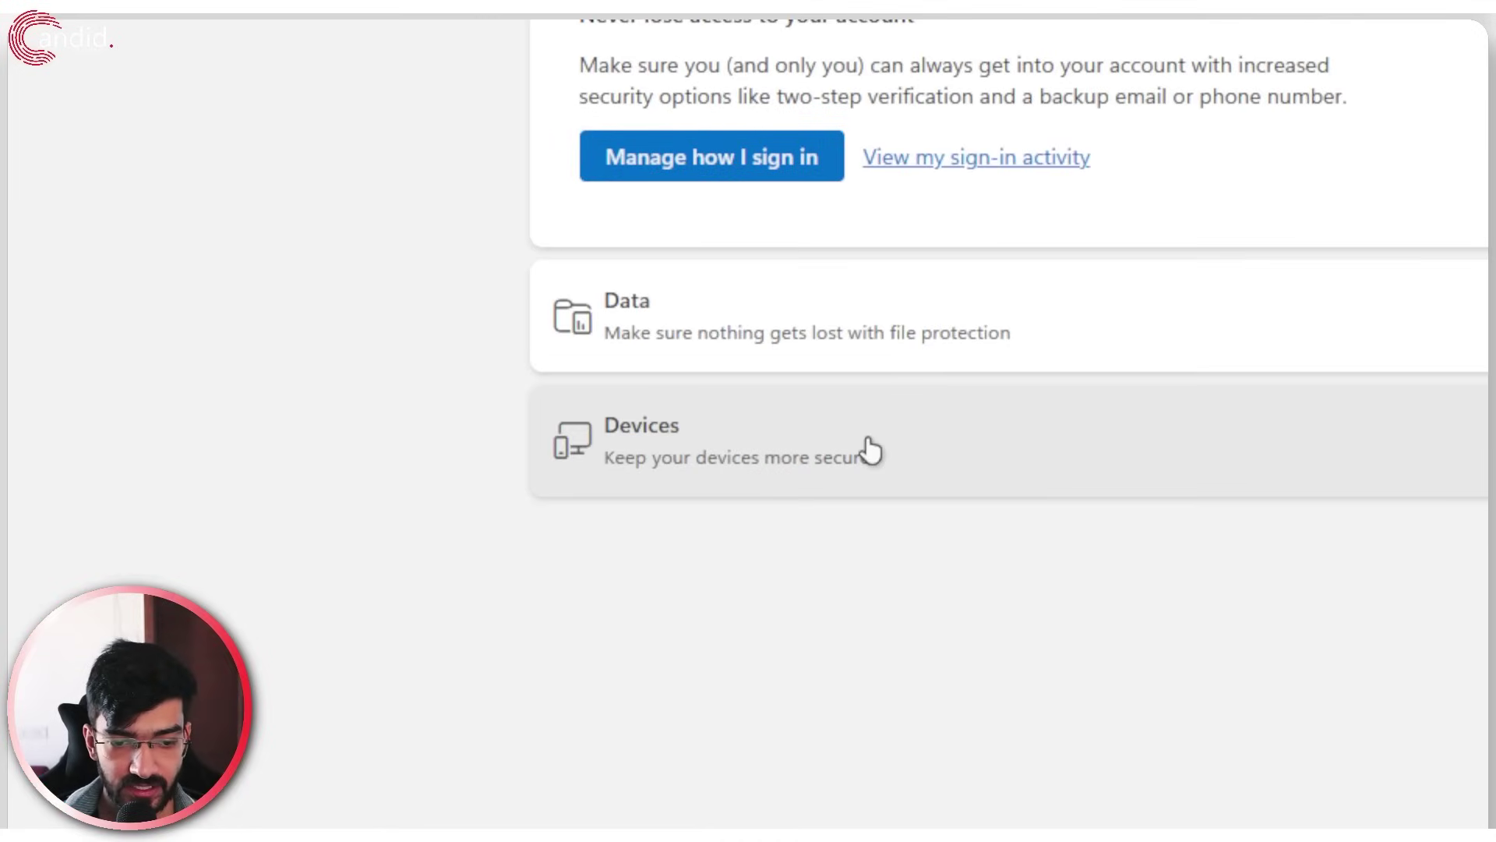
click(871, 451)
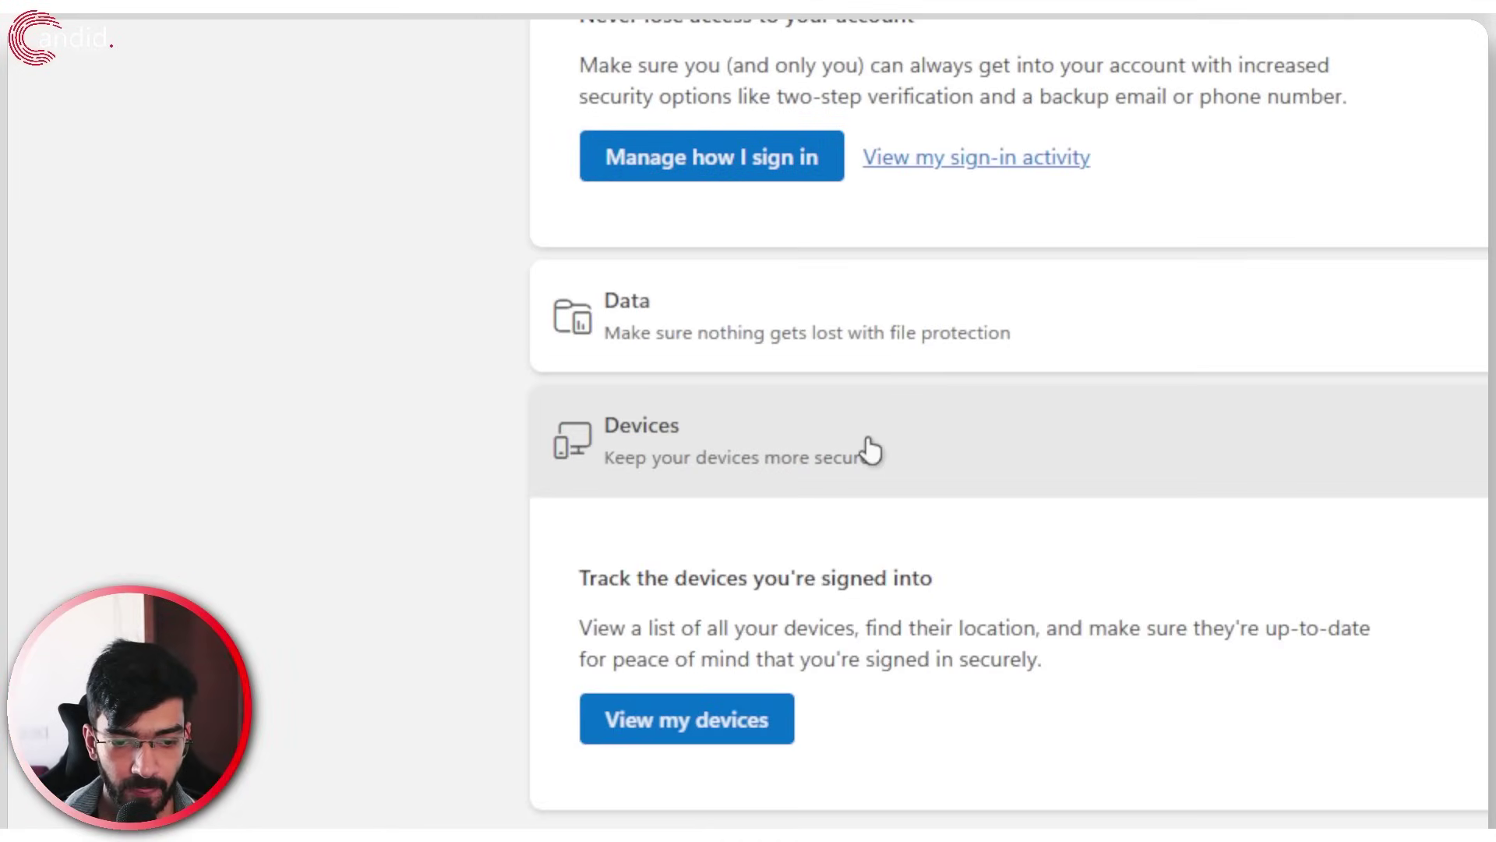
click(735, 730)
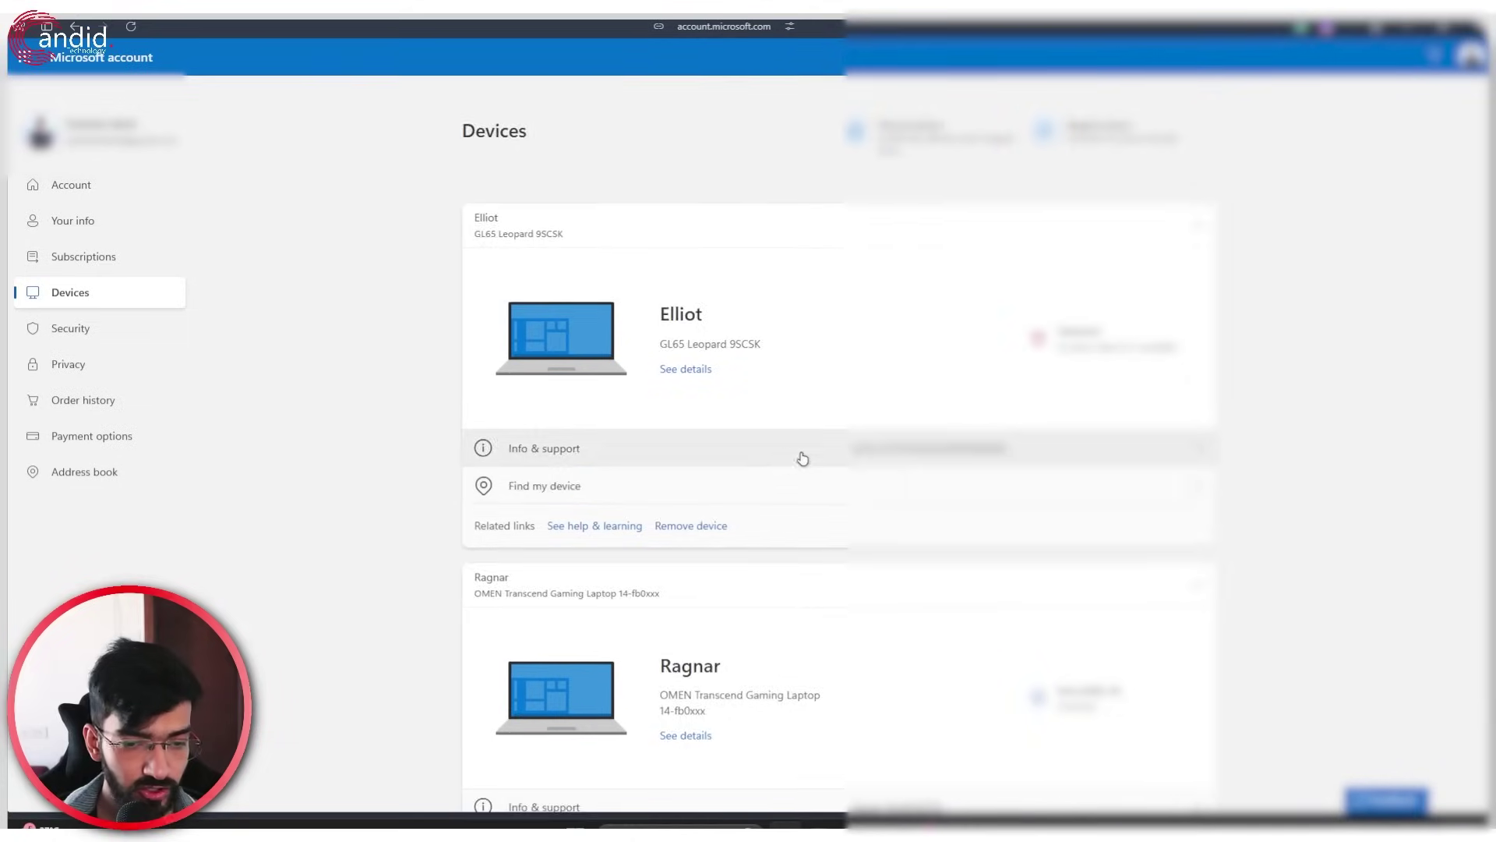
Remove the Elliot GL65 Leopard 9SCSK laptop, confirming readiness in the removal dialog.
scroll(1200, 246, down, 5)
scroll(1212, 238, up, 3)
scroll(809, 455, up, 3)
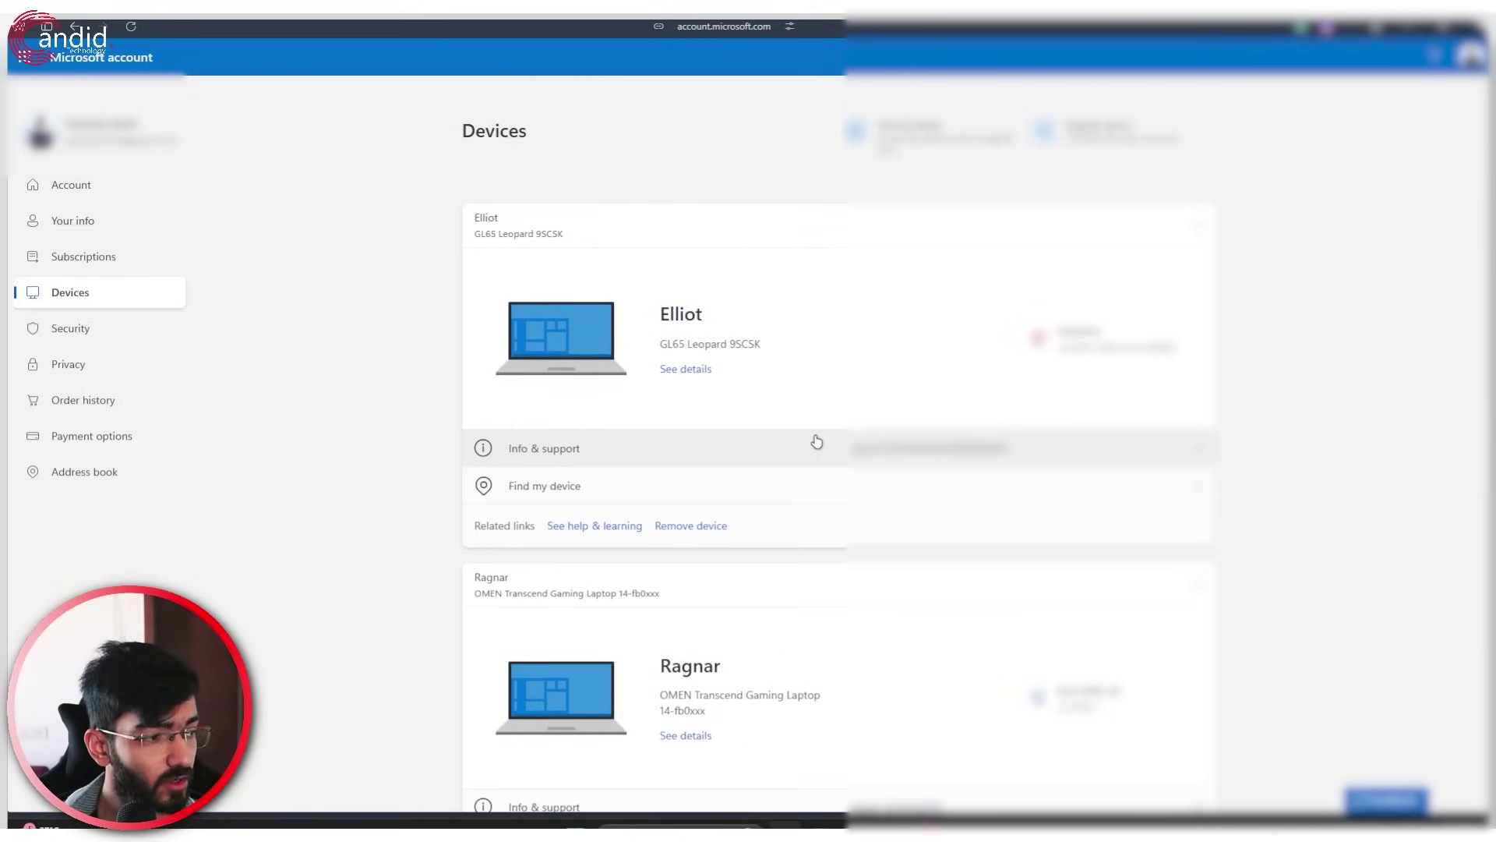
scroll(796, 413, down, 1)
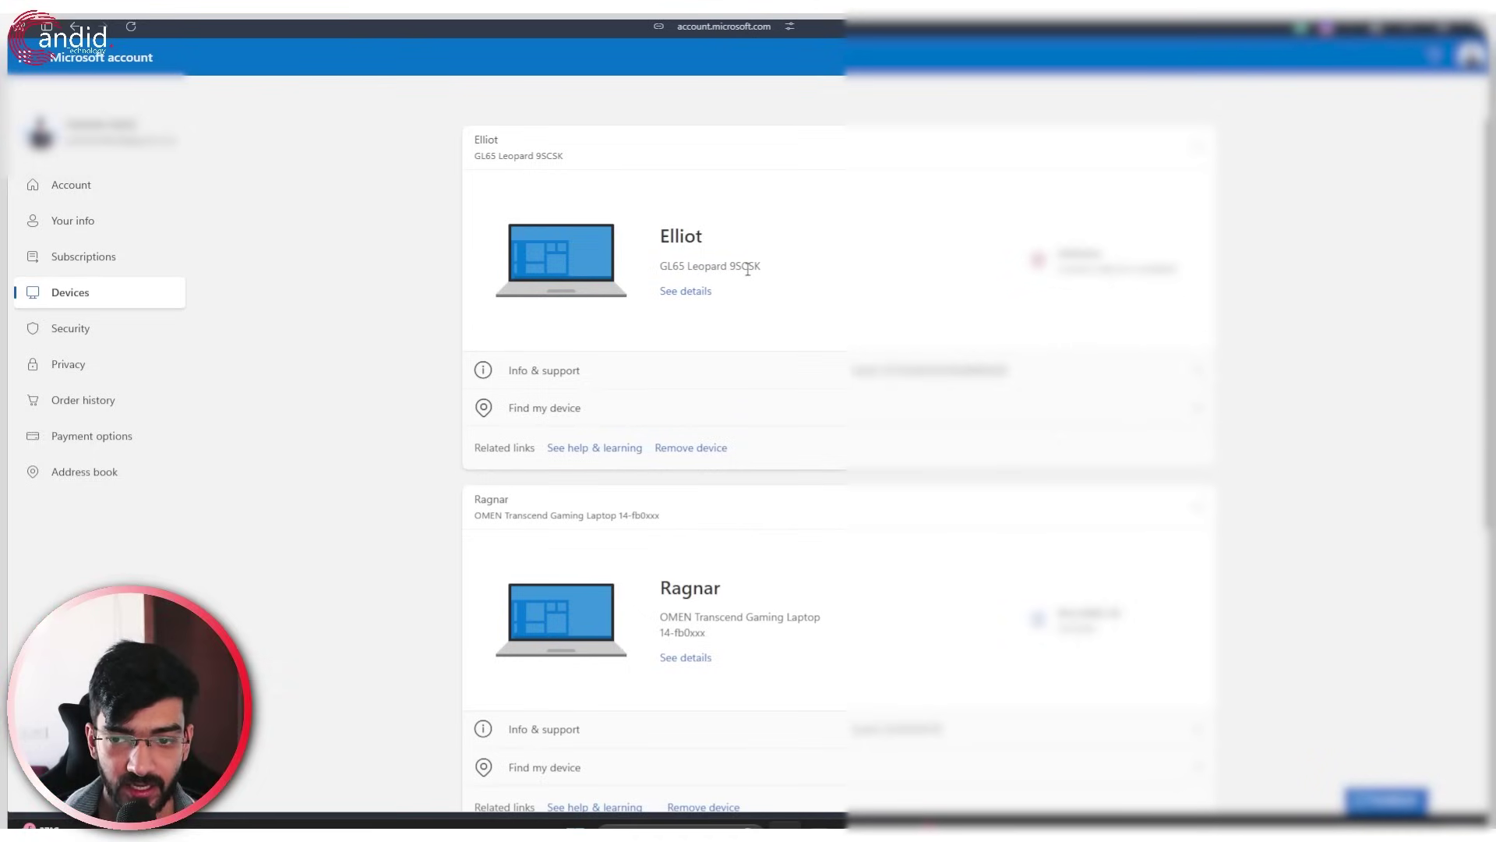
scroll(784, 280, down, 1)
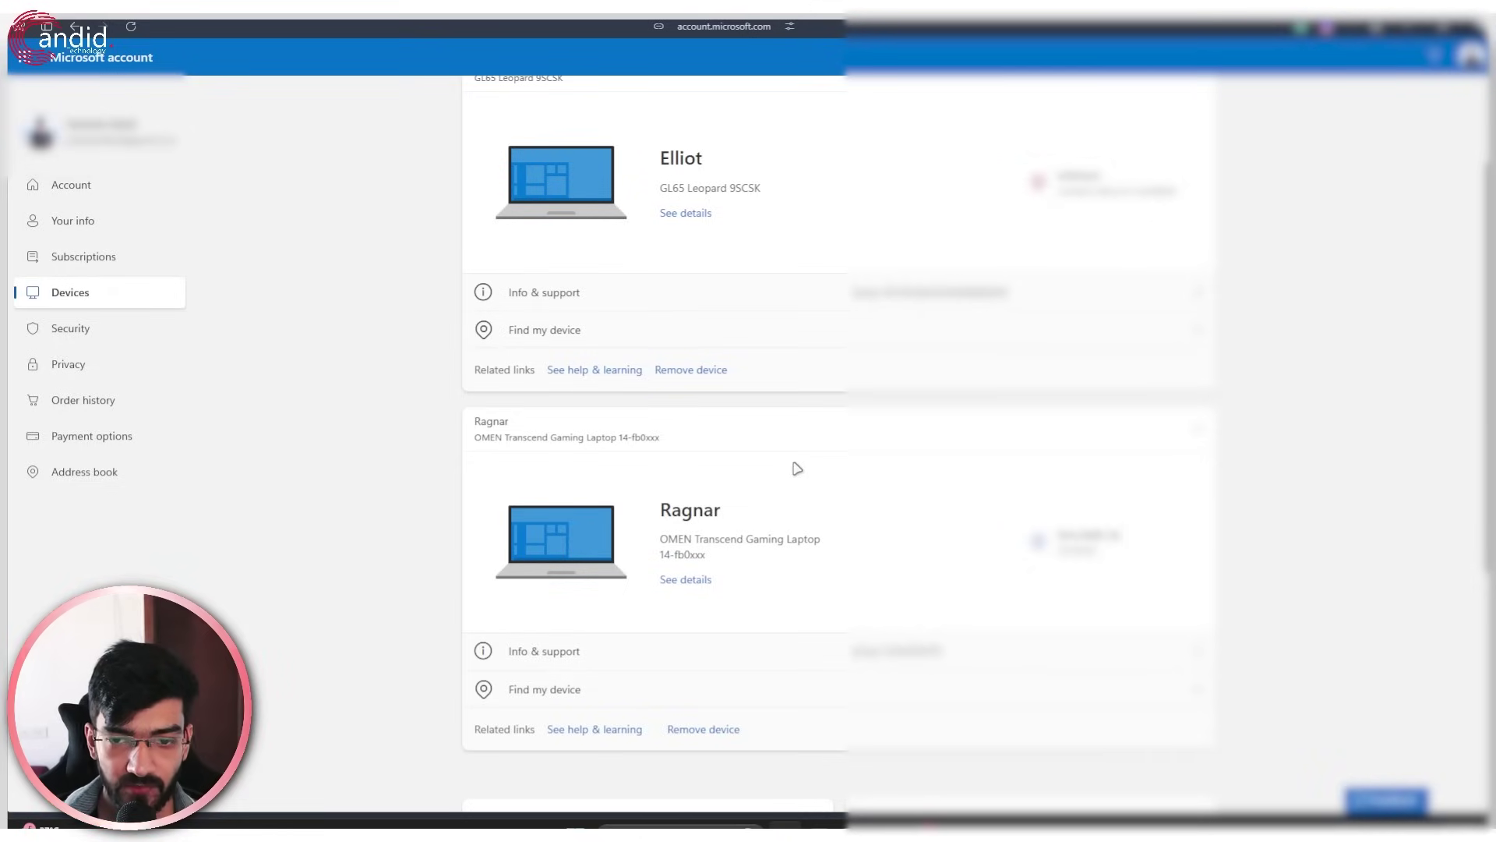
scroll(797, 468, up, 1)
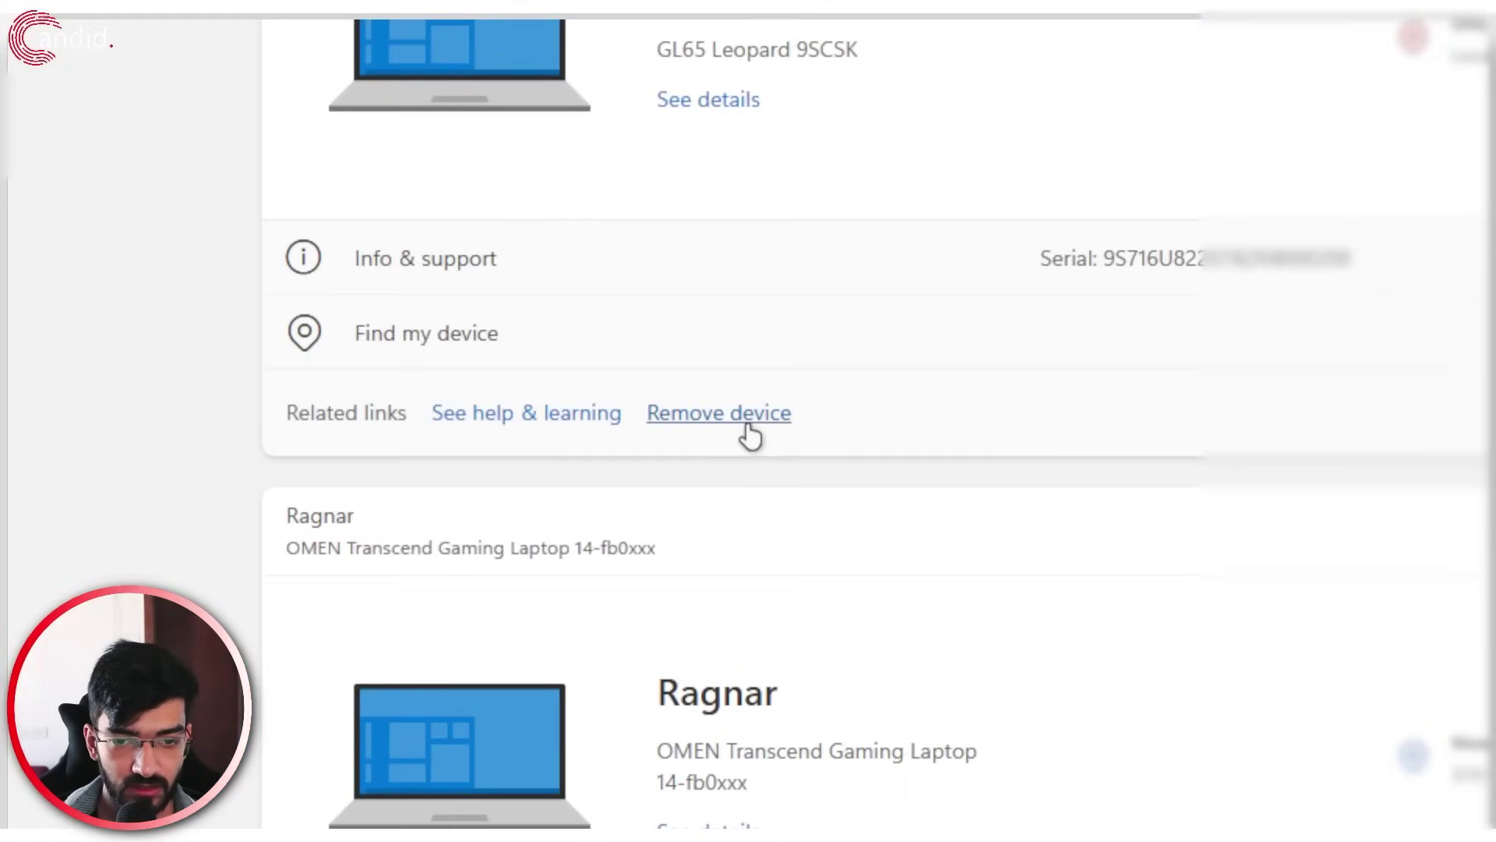
click(747, 425)
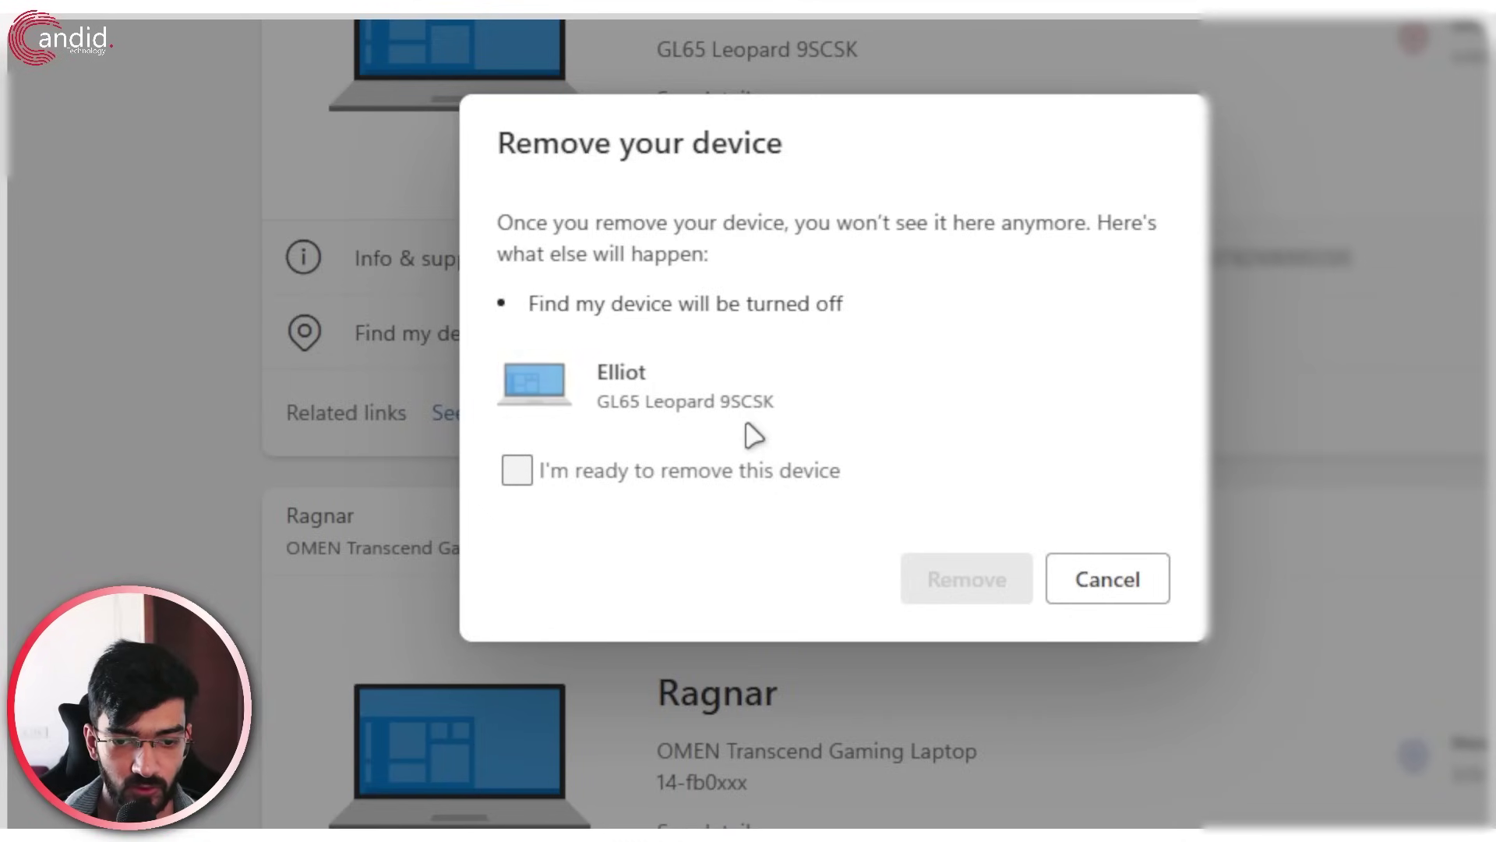
click(719, 481)
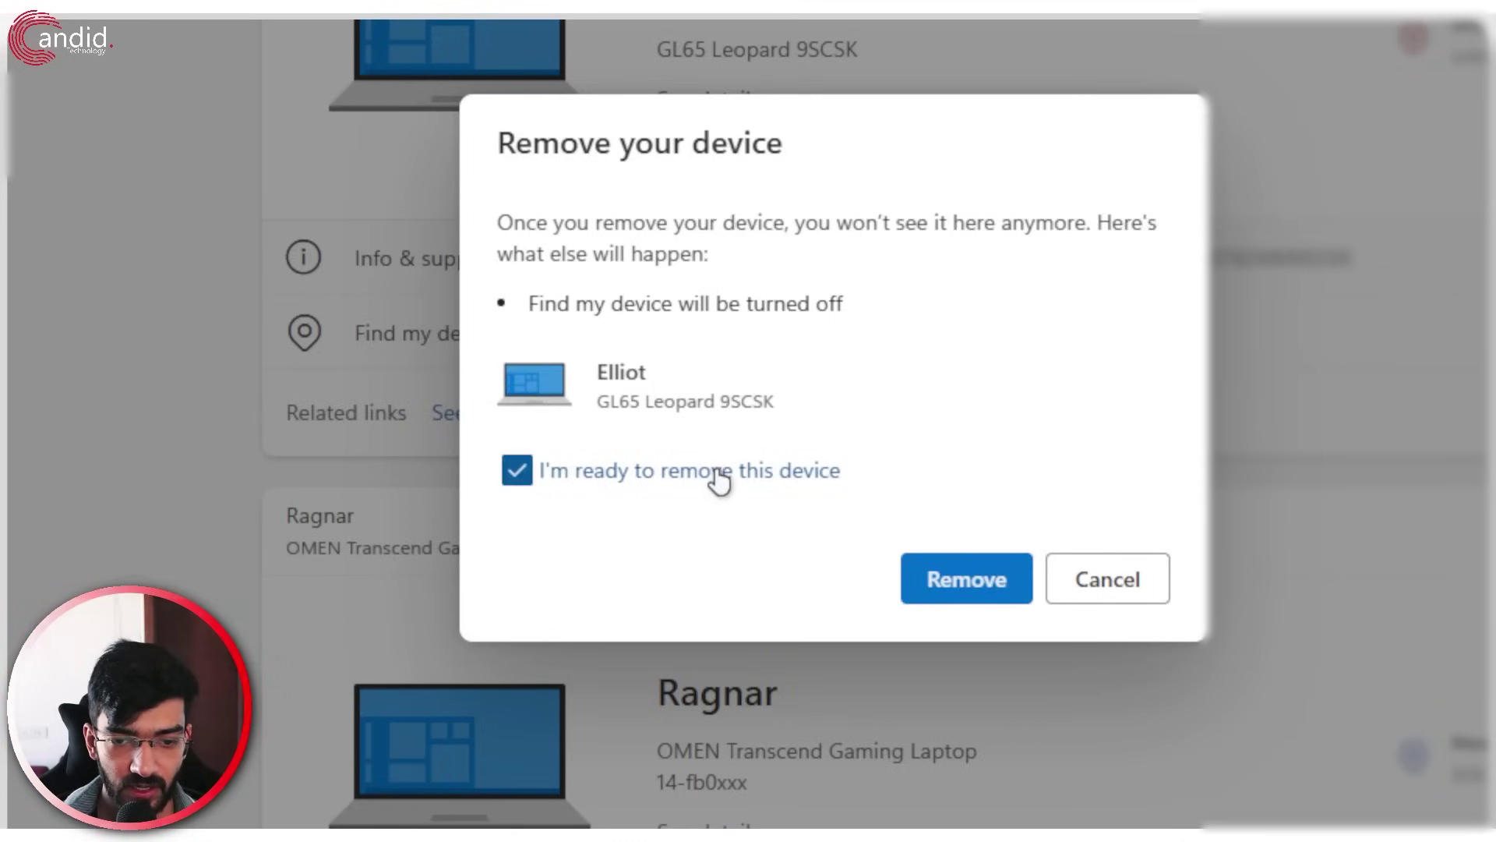
click(970, 580)
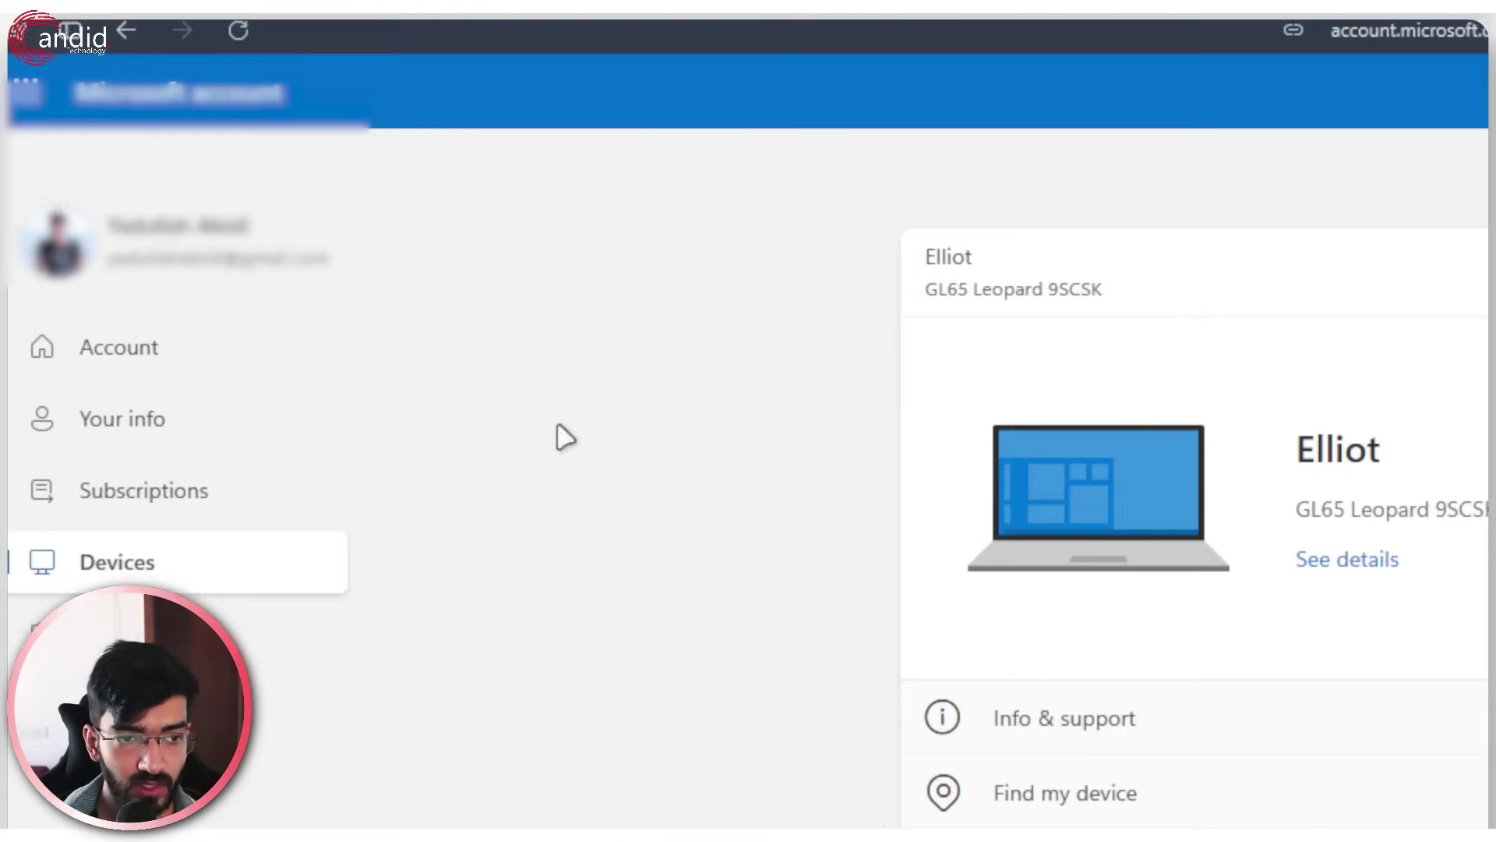
Change the Microsoft password by entering the current, new and re-entered password, then save.
click(257, 659)
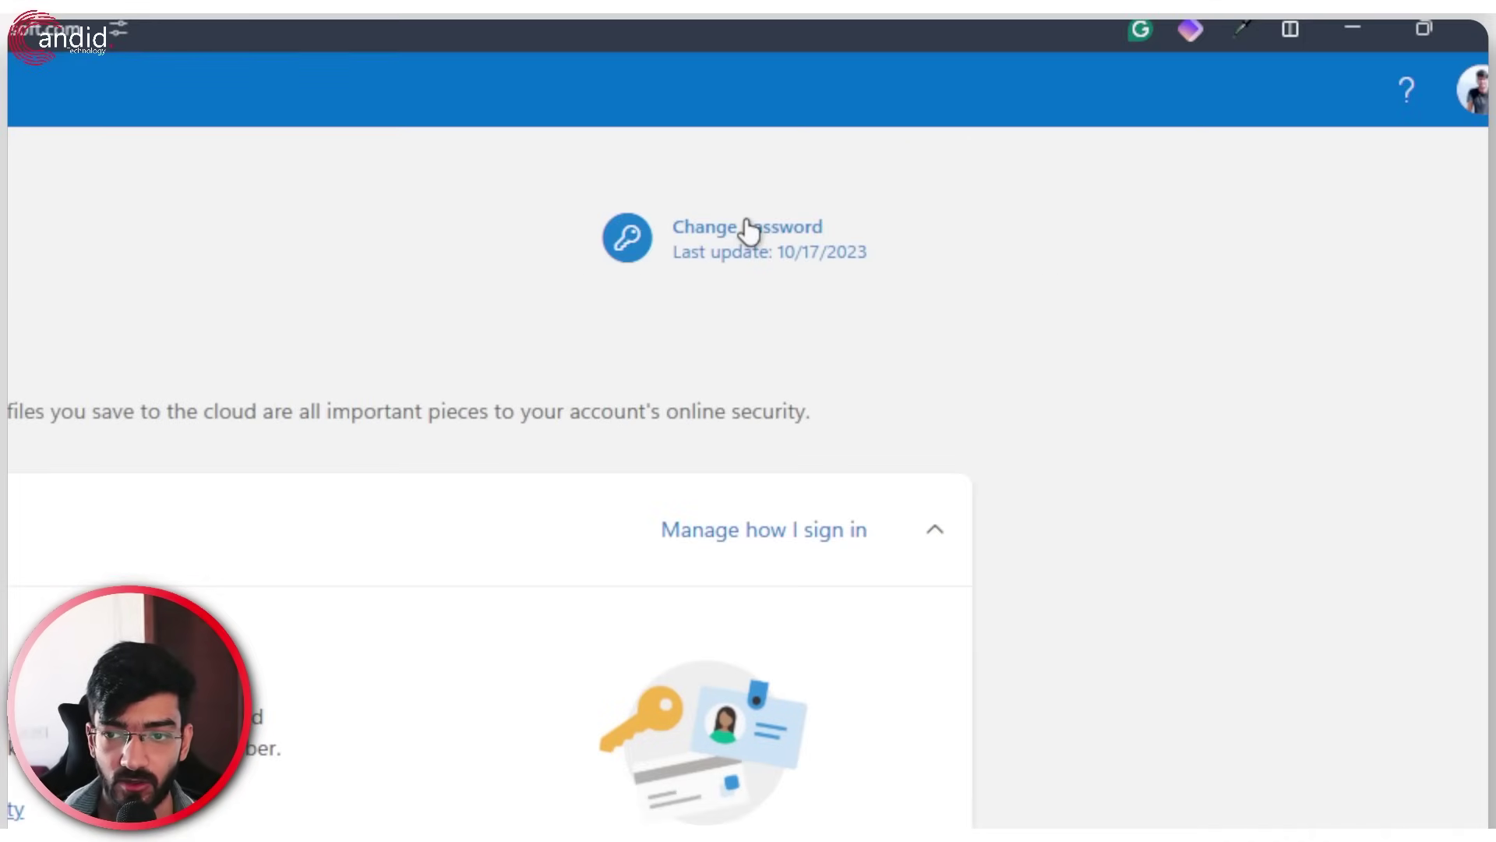
click(750, 229)
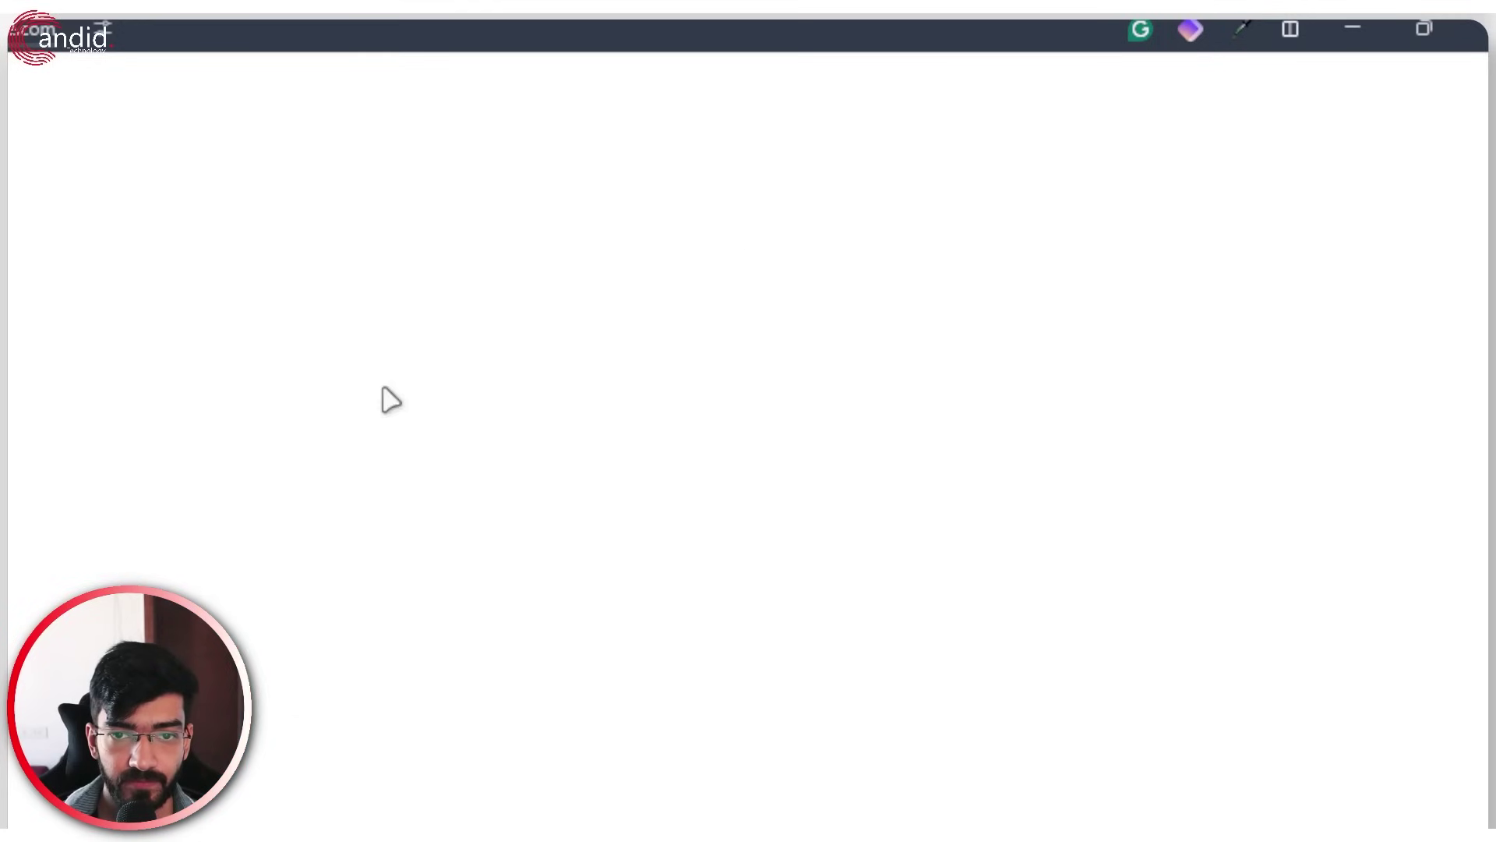
click(175, 528)
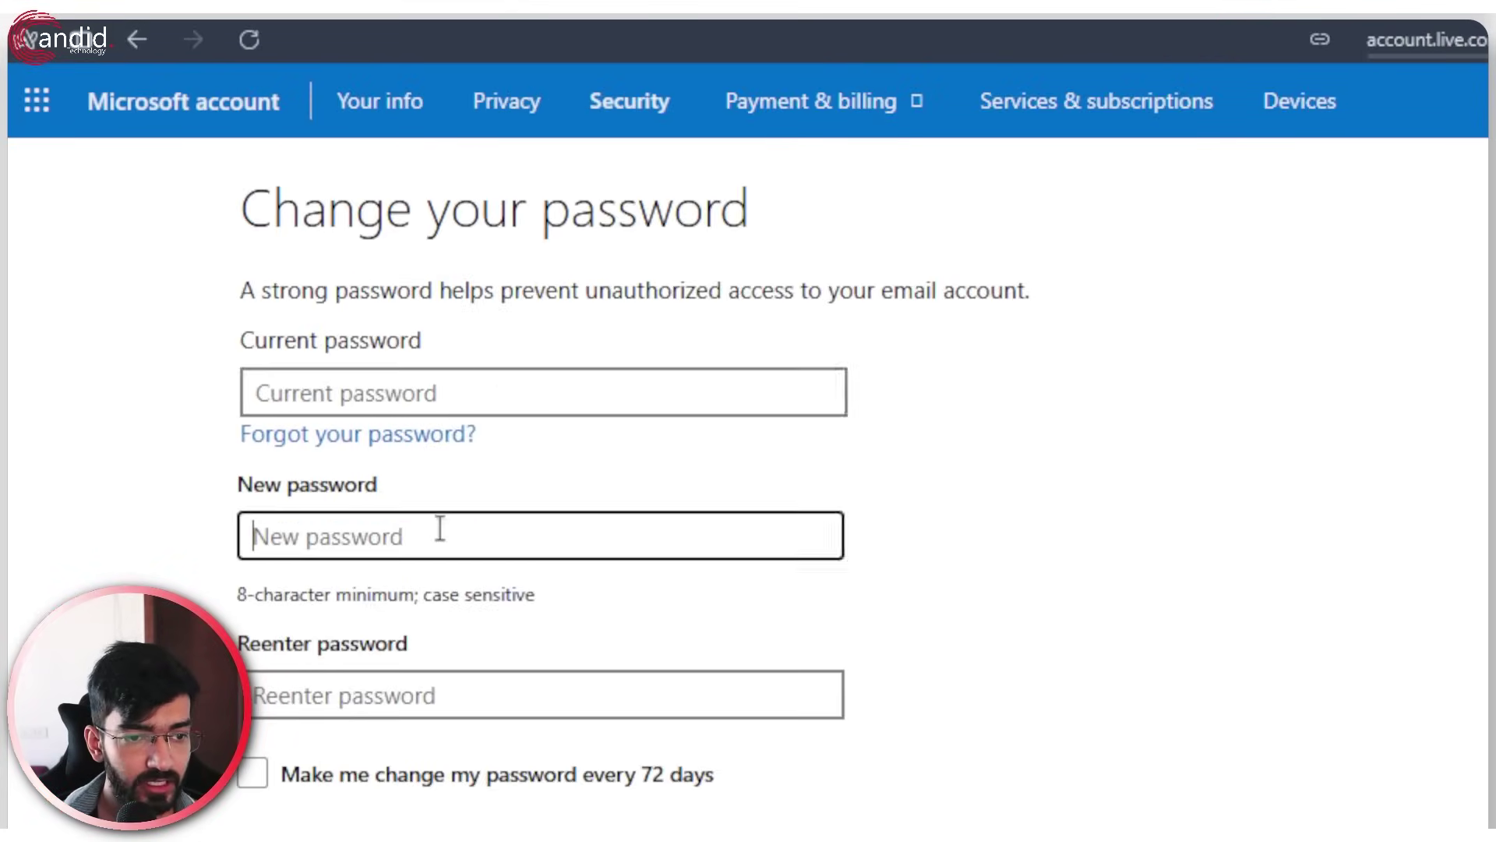
click(137, 697)
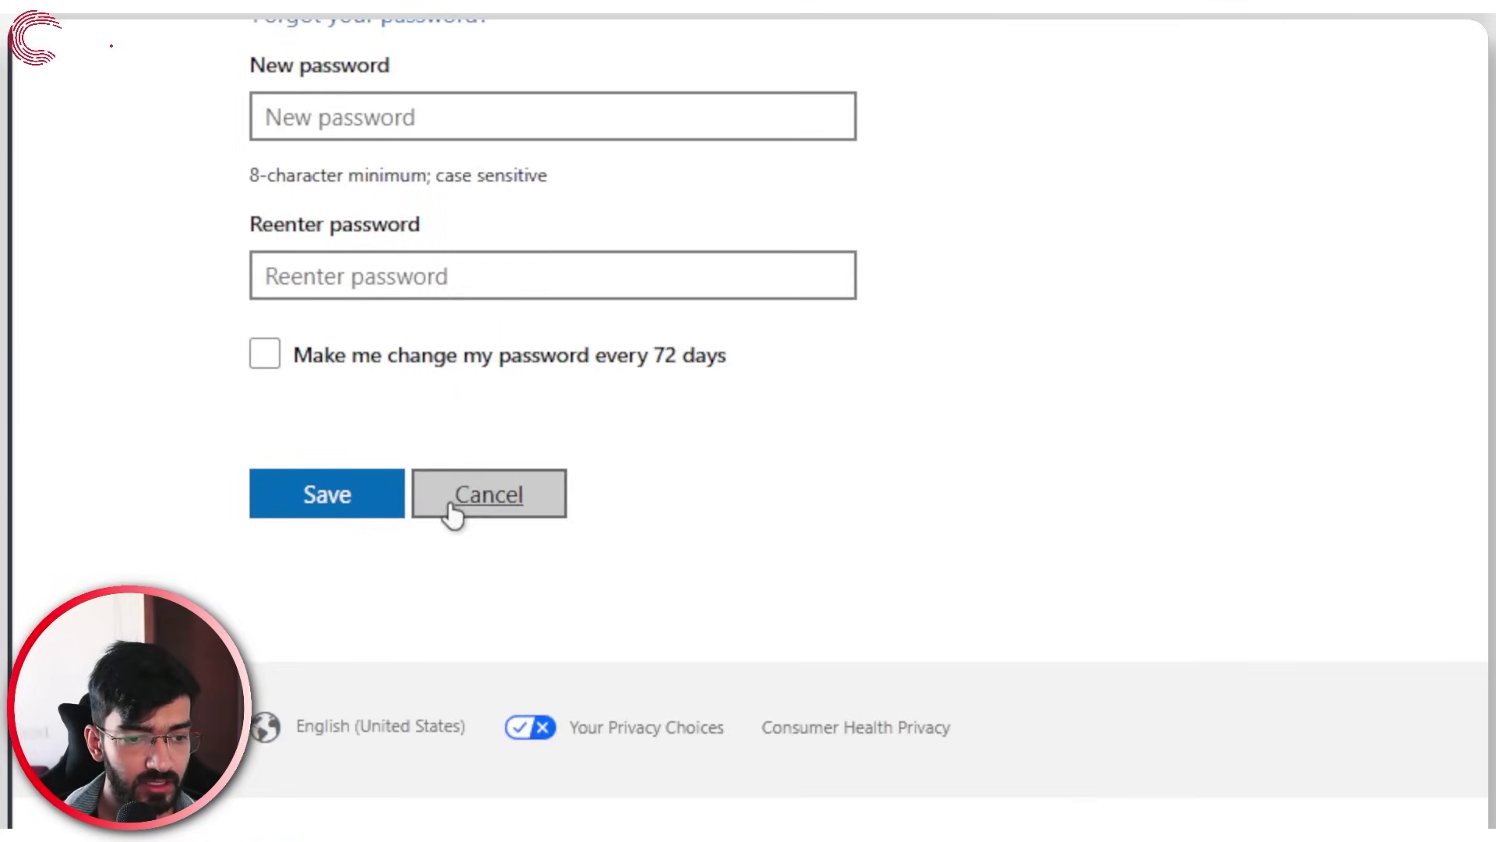
click(456, 511)
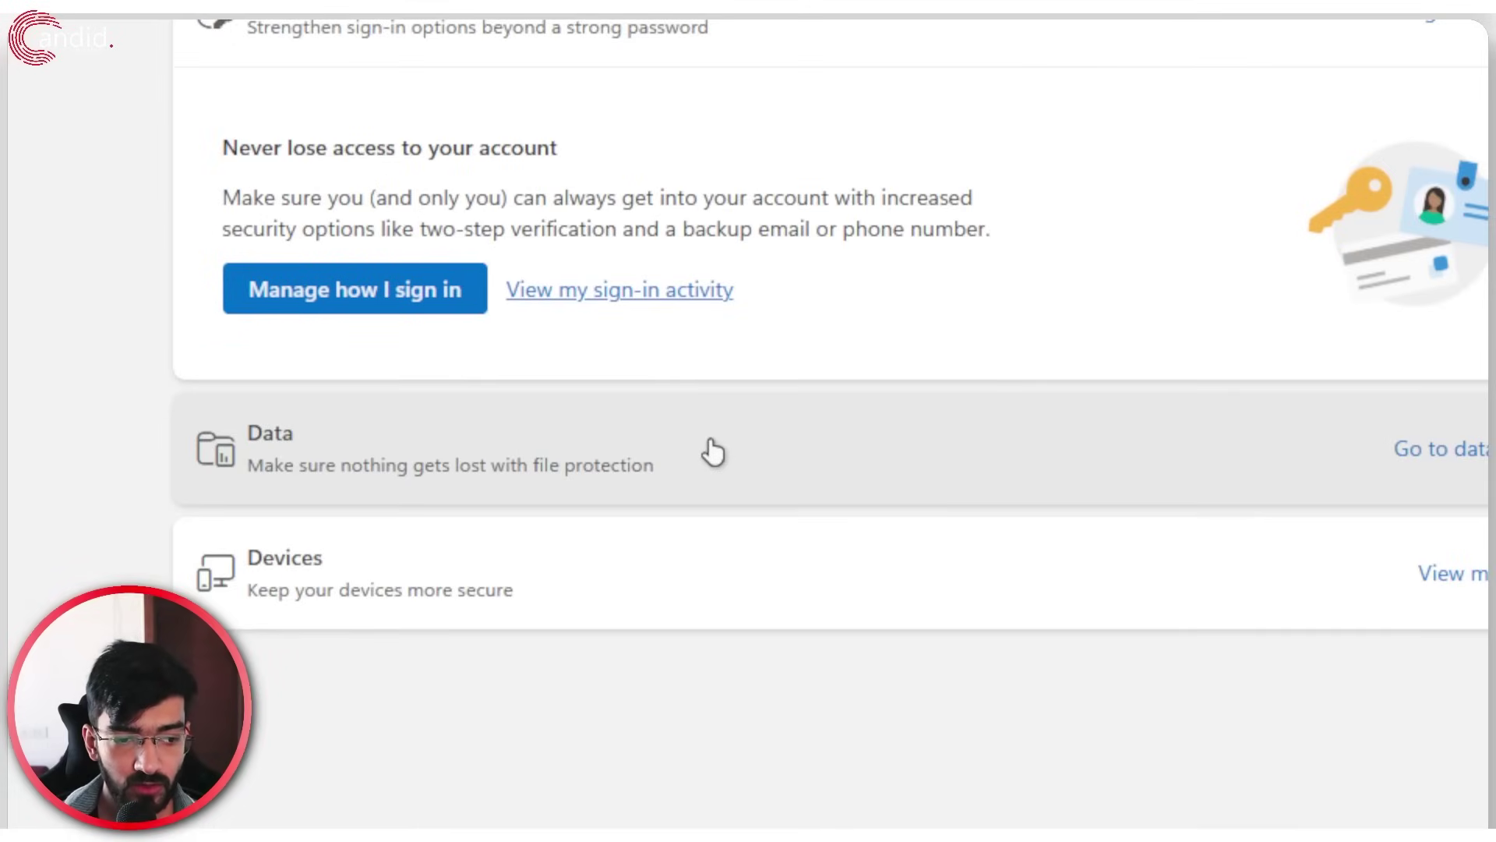
Expand the Data card, then review Subscriptions showing PC Game Pass's ₹349.00 charge on 3/22/2025.
click(713, 452)
scroll(428, 451, down, 2)
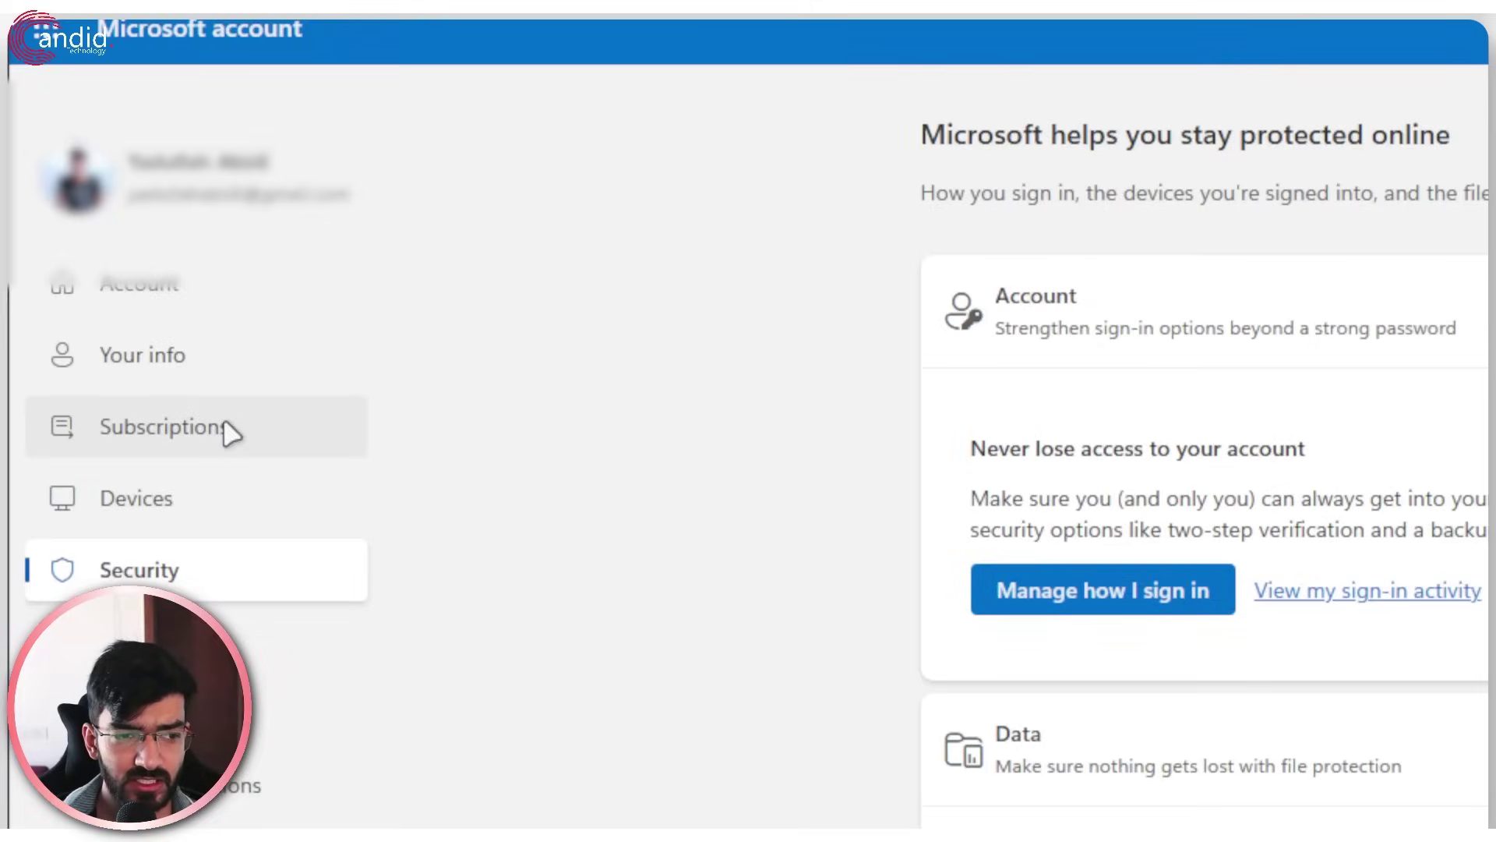
click(212, 435)
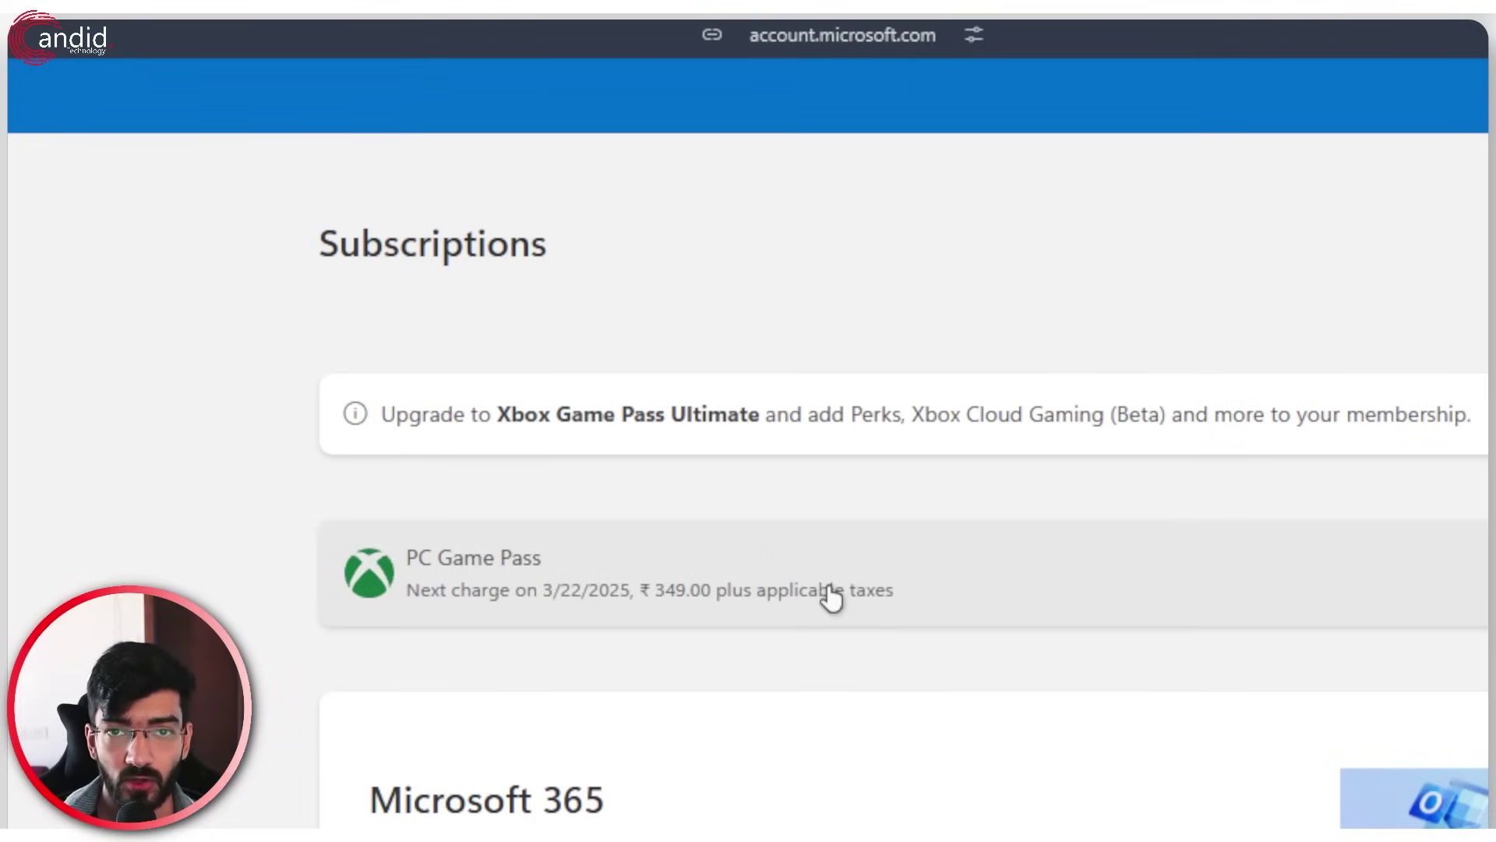
scroll(831, 598, down, 5)
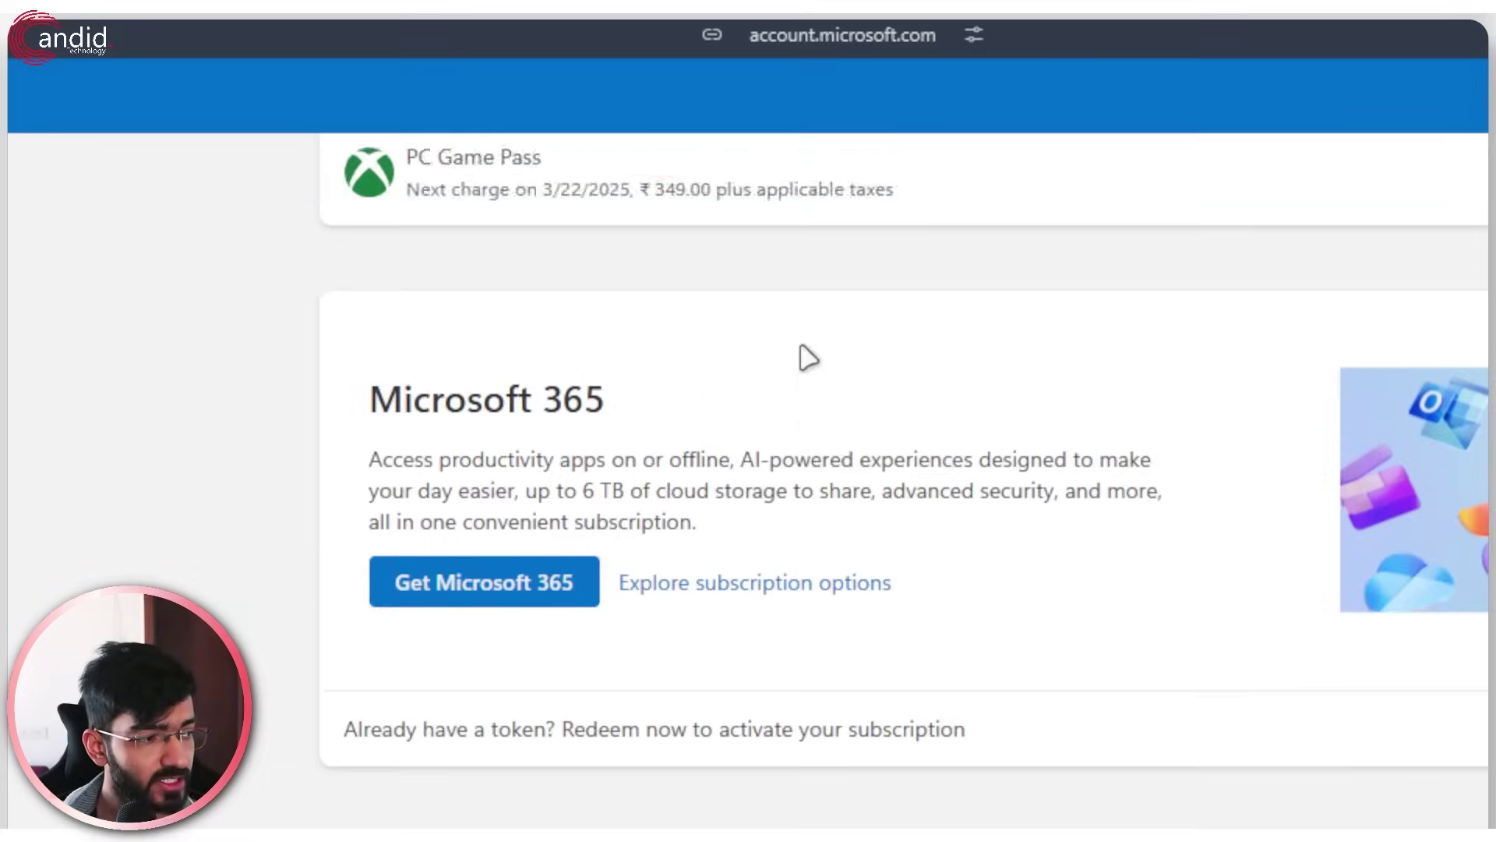
scroll(805, 355, up, 3)
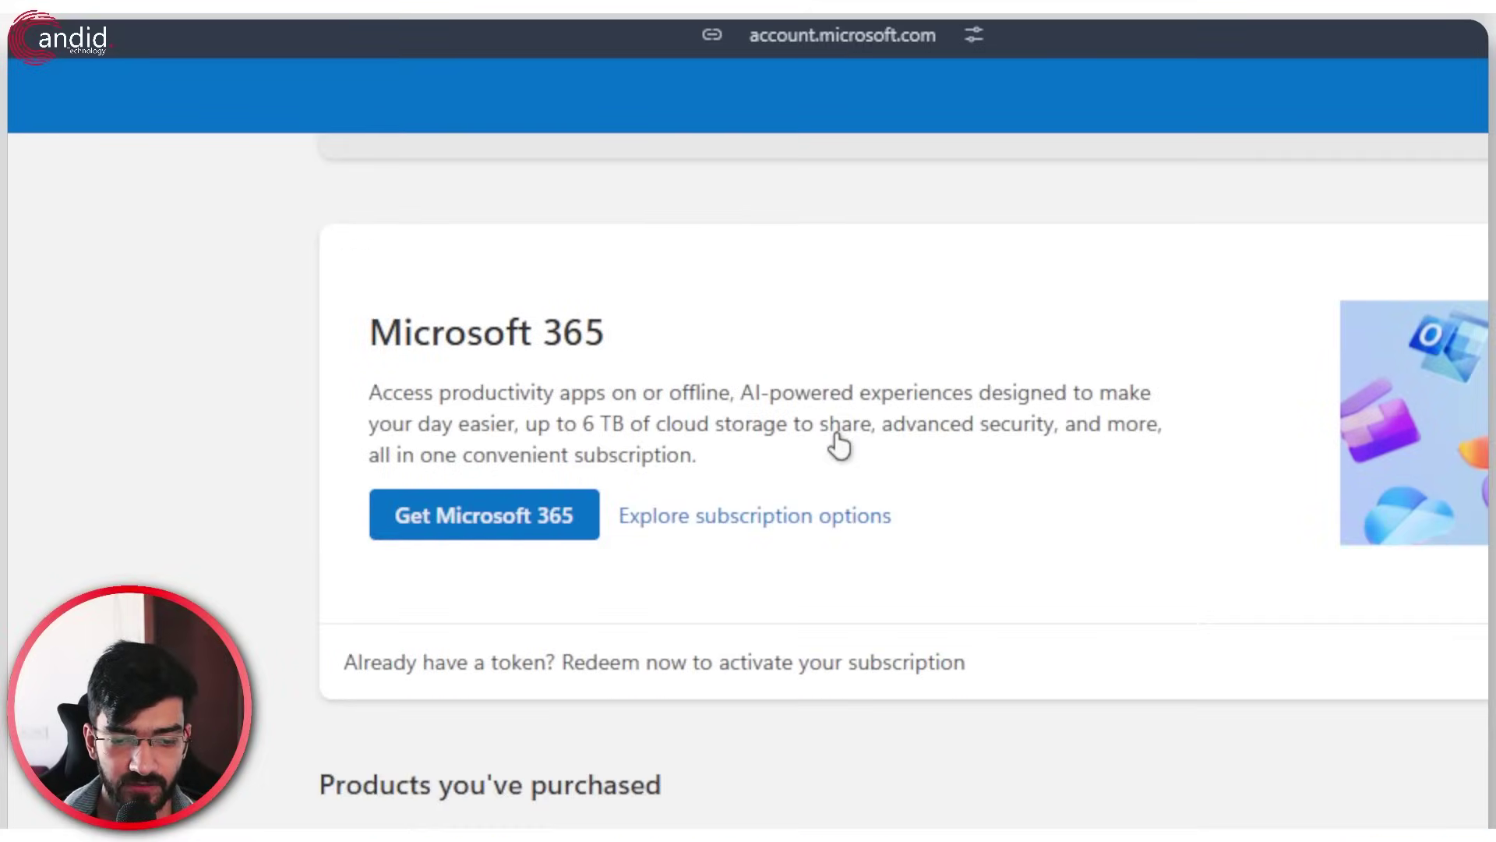
scroll(834, 434, up, 3)
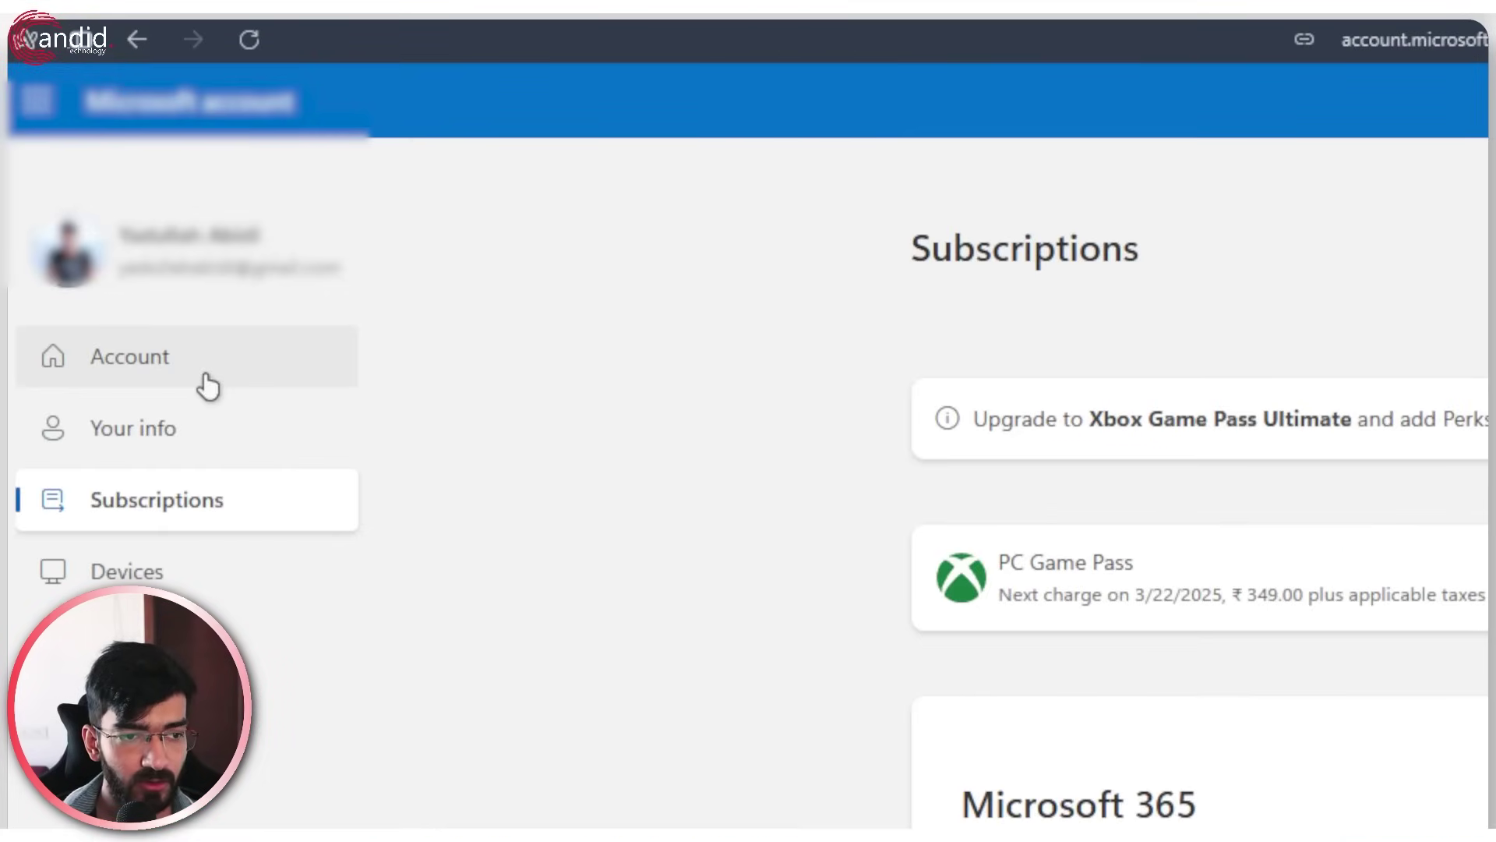
Go back to the Account overview via the left sidebar.
click(210, 382)
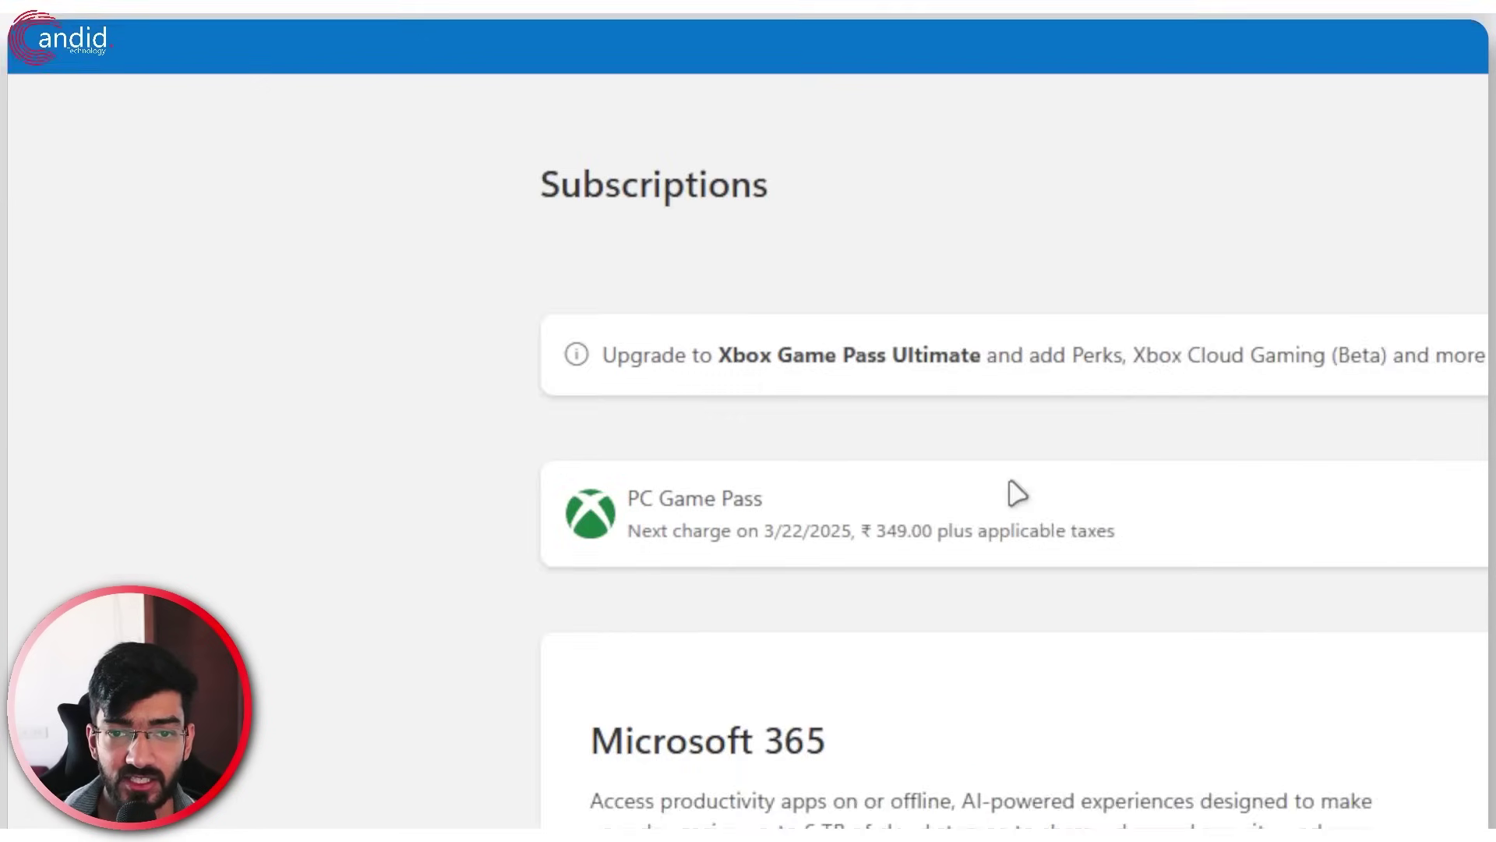